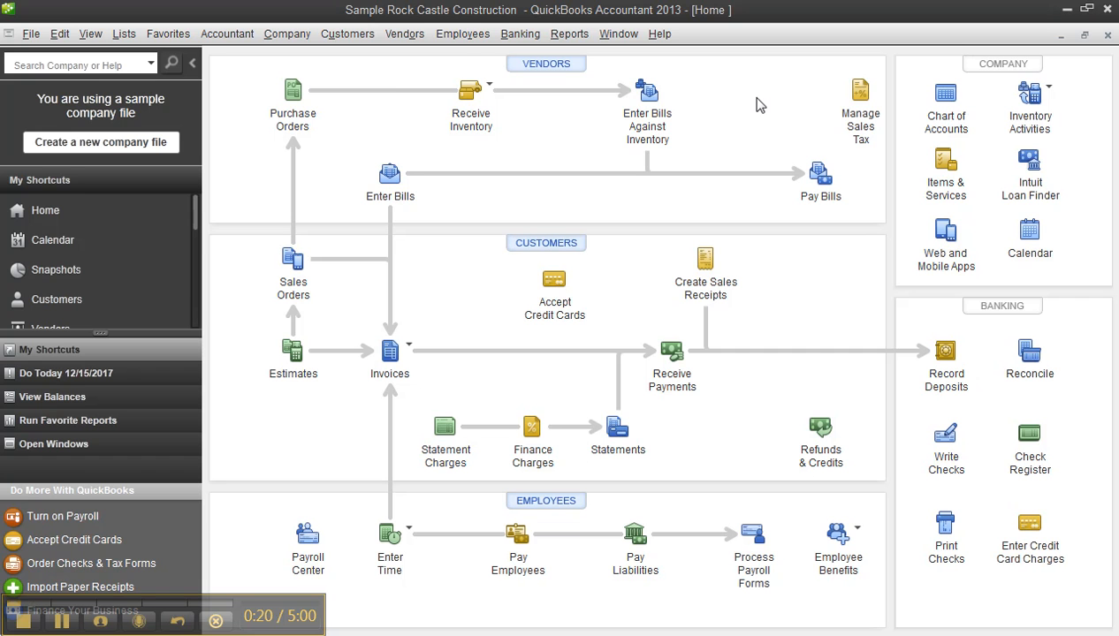
- Review the company-wide Time & Expenses preferences for time tracking and invoicing options, and accept them
{"action": "left_click", "coordinate": [55, 39]}
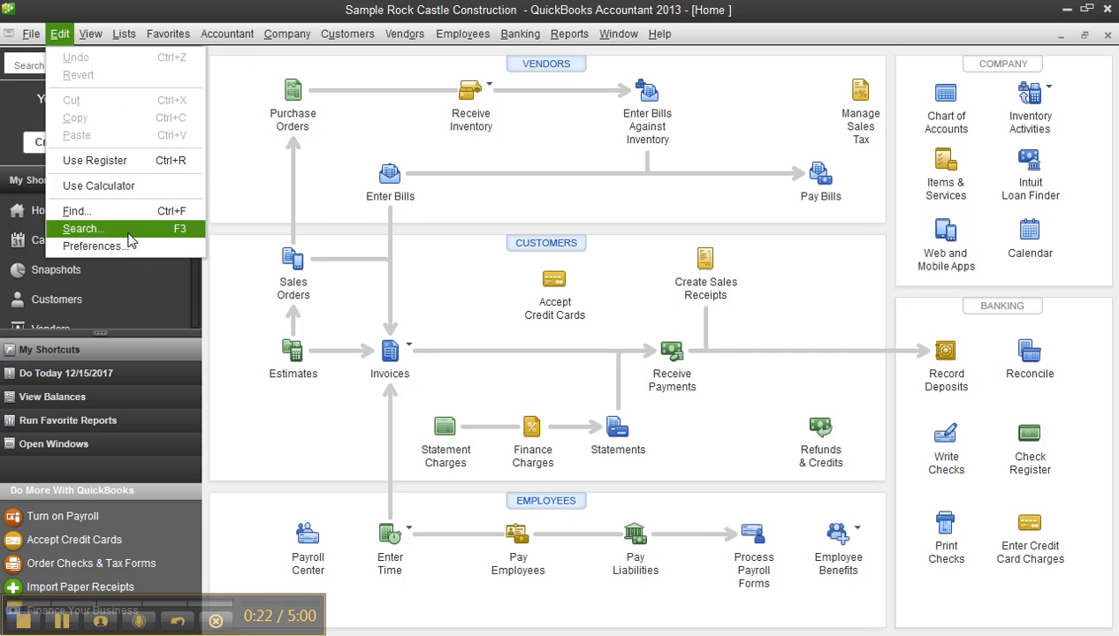
{"action": "left_click", "coordinate": [91, 245]}
{"action": "left_click", "coordinate": [668, 106]}
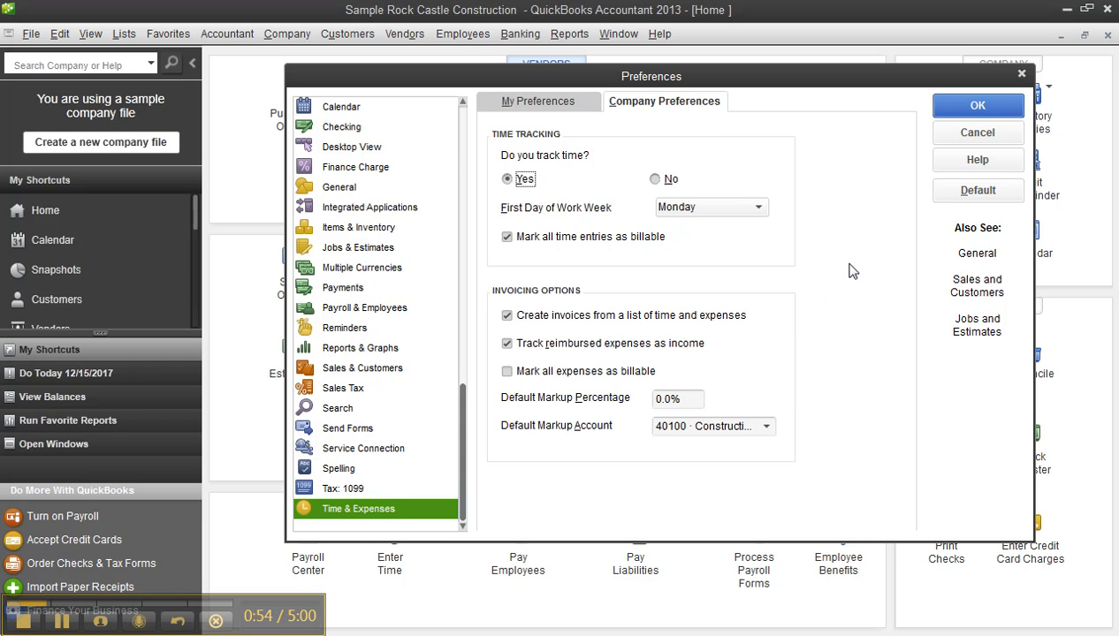
{"action": "left_click", "coordinate": [976, 107]}
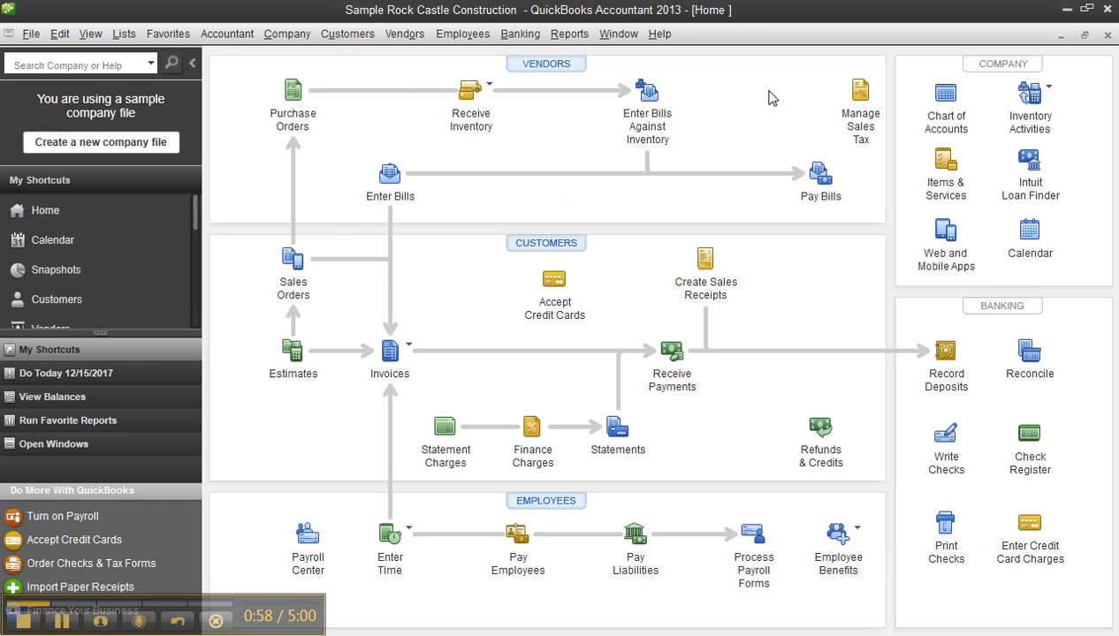
- Examine the Subscontract Labor and Holiday entries in the Billing Rate Level List without changing them
{"action": "left_click", "coordinate": [124, 40]}
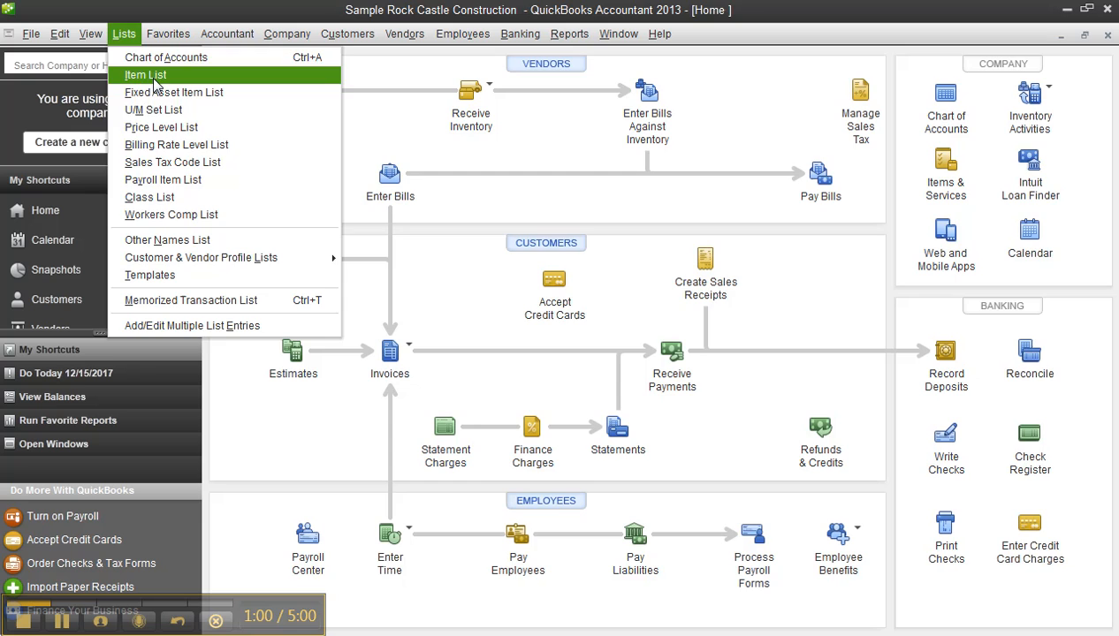
{"action": "left_click", "coordinate": [177, 145]}
{"action": "double_click", "coordinate": [536, 77]}
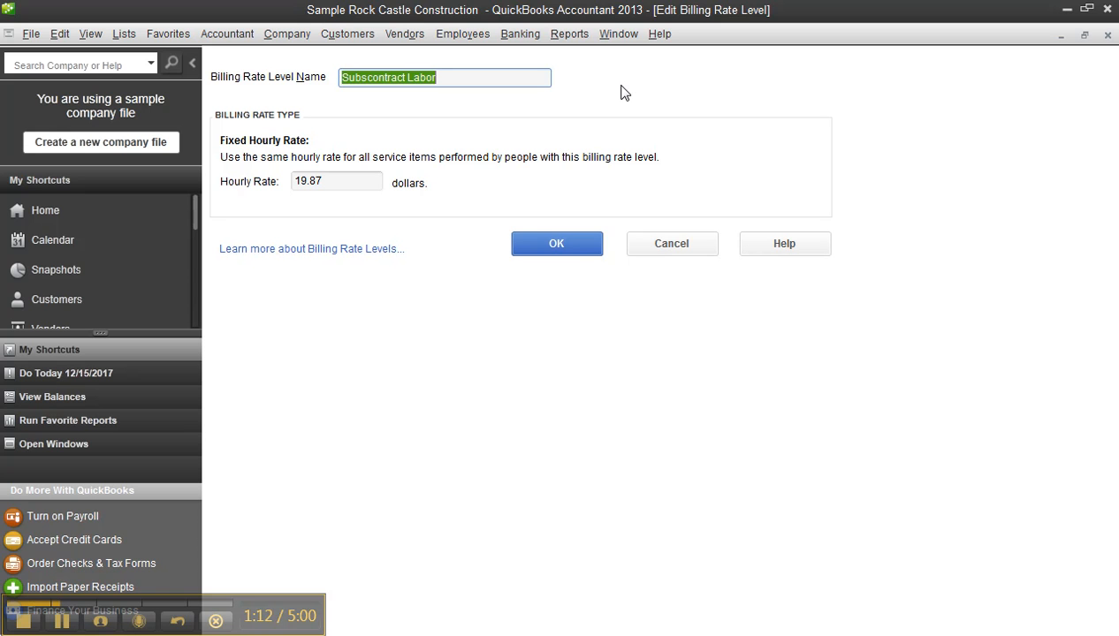
{"action": "left_click", "coordinate": [676, 249]}
{"action": "double_click", "coordinate": [439, 95]}
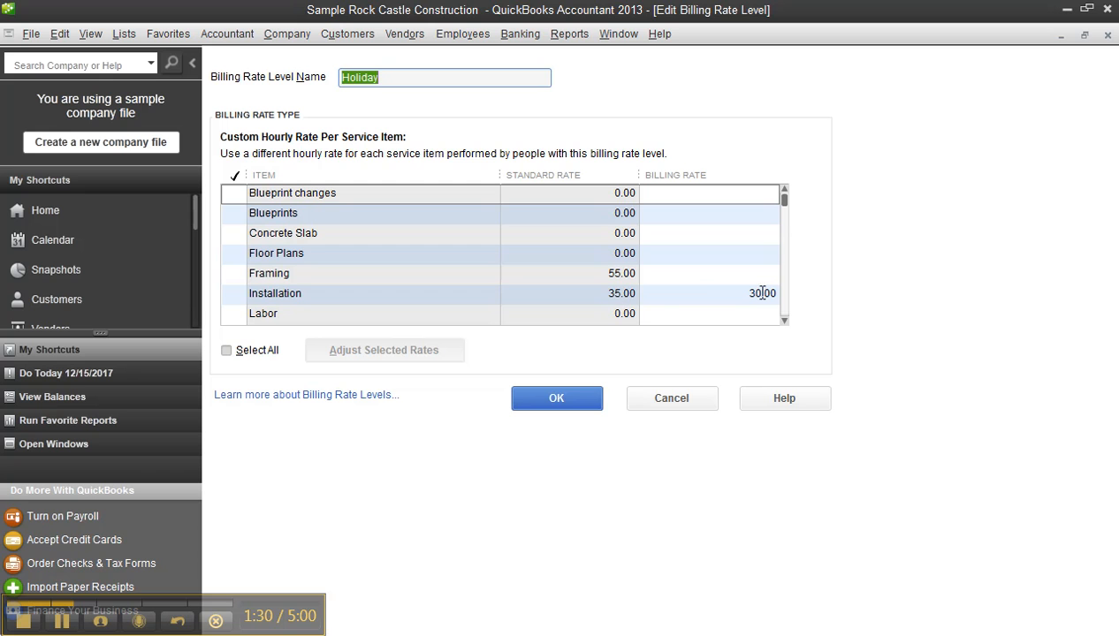
{"action": "left_click", "coordinate": [693, 401]}
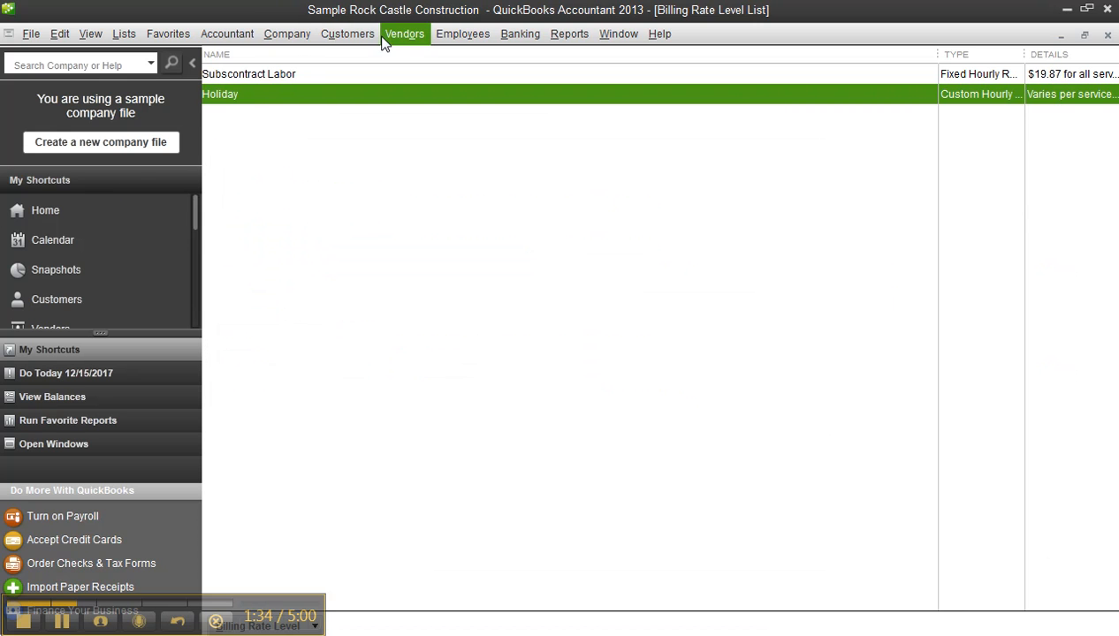
- Assign the Holiday billing rate level to the last active employee in the Employee Center and save the record
{"action": "left_click", "coordinate": [463, 34]}
{"action": "left_click", "coordinate": [462, 54]}
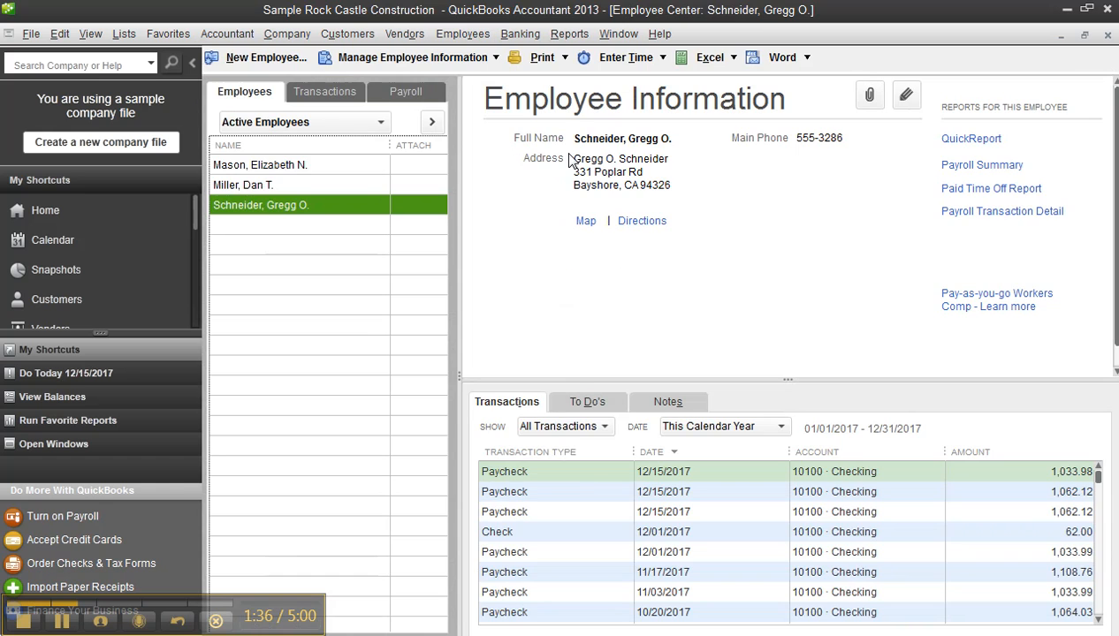
{"action": "double_click", "coordinate": [312, 209]}
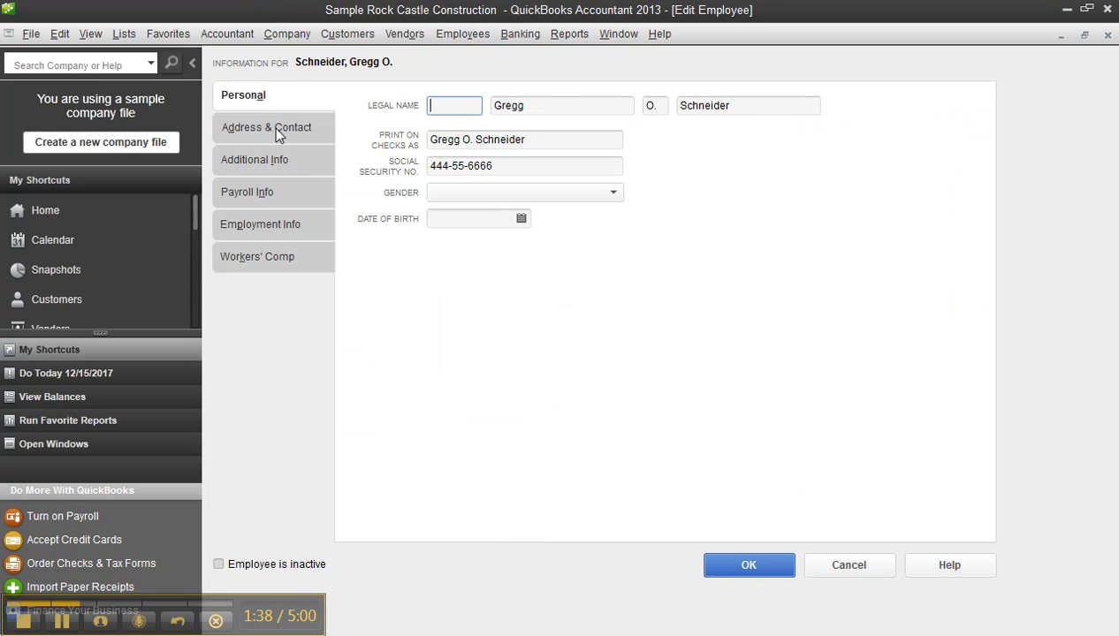
{"action": "left_click", "coordinate": [266, 163]}
{"action": "left_click", "coordinate": [590, 138]}
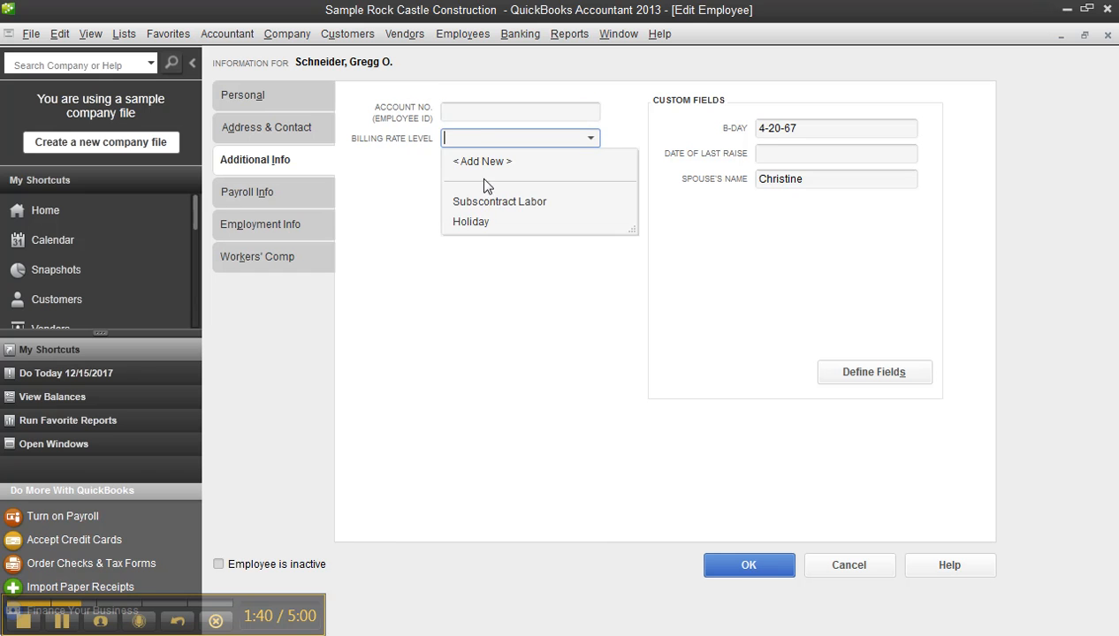
{"action": "left_click", "coordinate": [475, 222]}
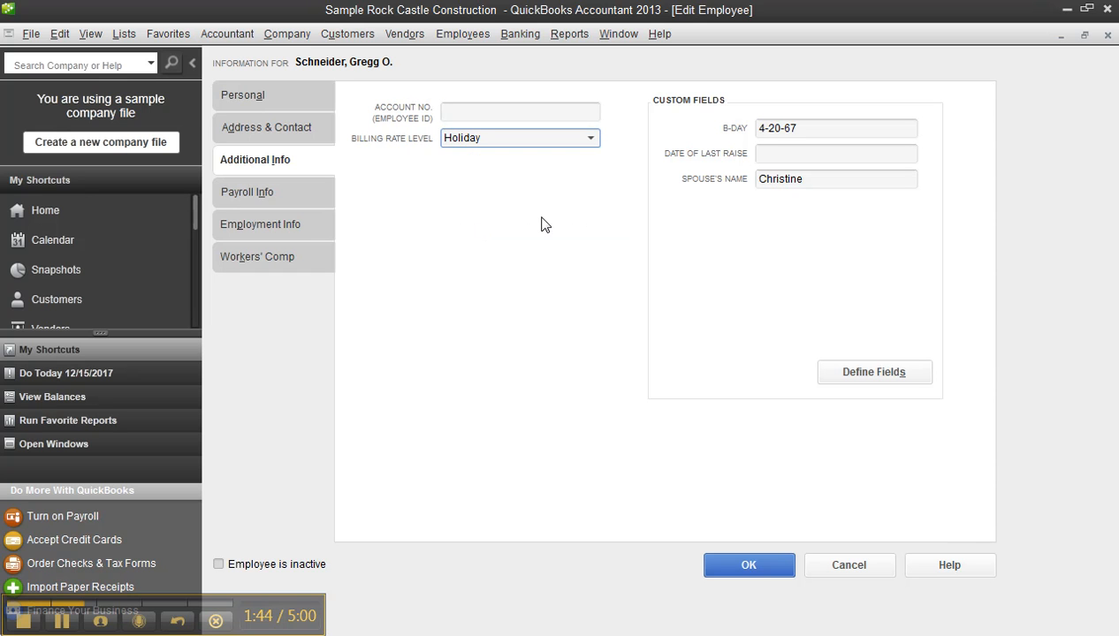
{"action": "left_click", "coordinate": [716, 562]}
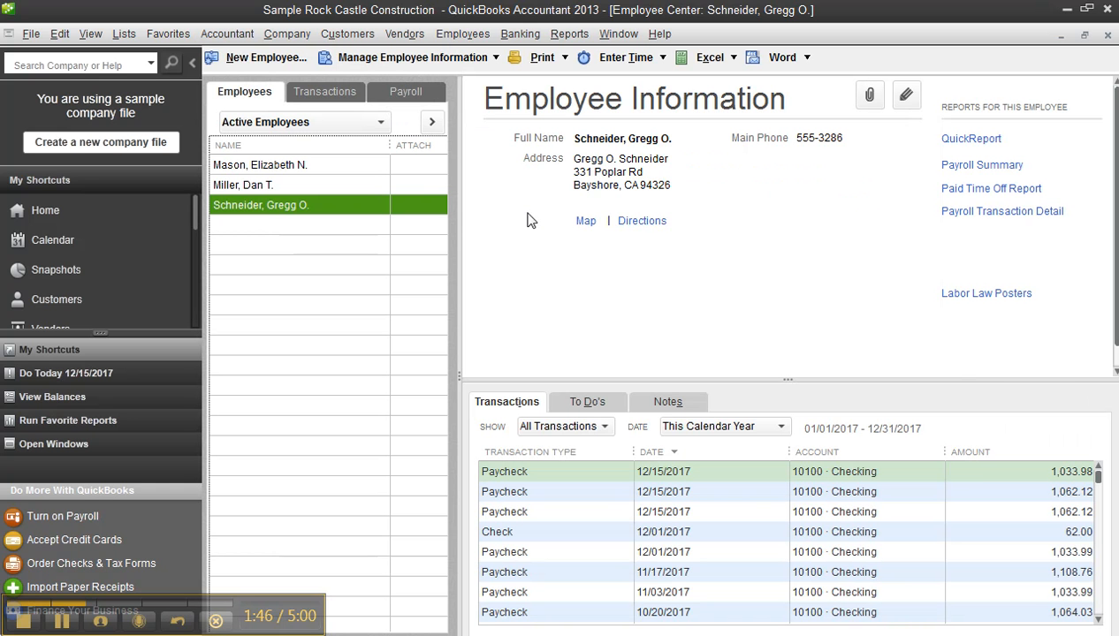
- Check the billing rate level in the payment settings of the vendor Vu Contracting, leaving the record unchanged
{"action": "scroll", "coordinate": [27, 301], "scroll_direction": "down", "scroll_amount": 2}
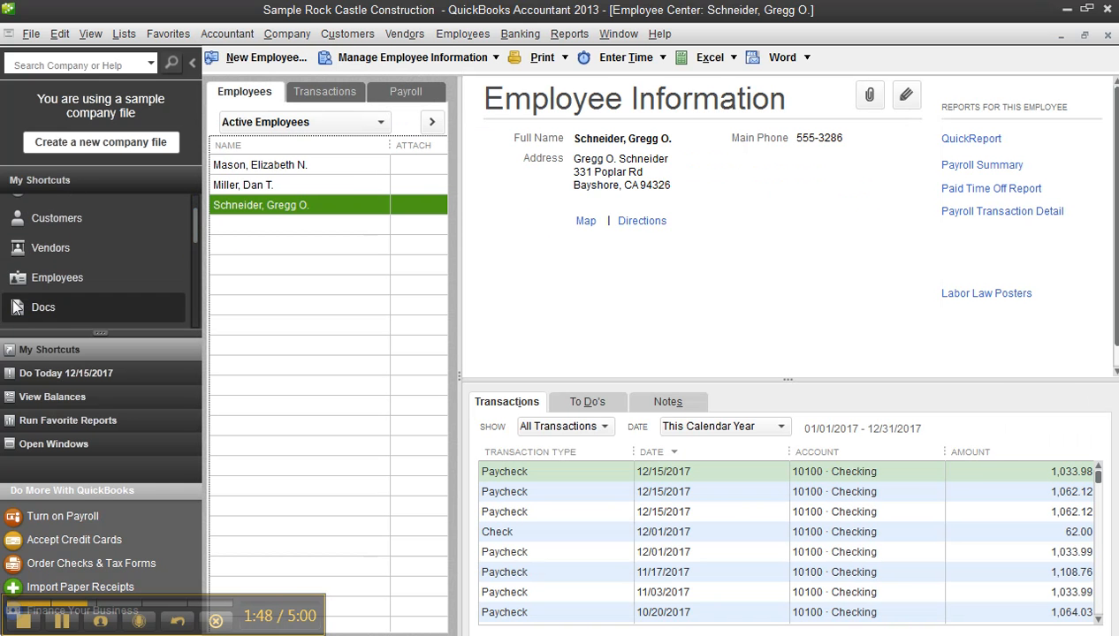
{"action": "left_click", "coordinate": [21, 250]}
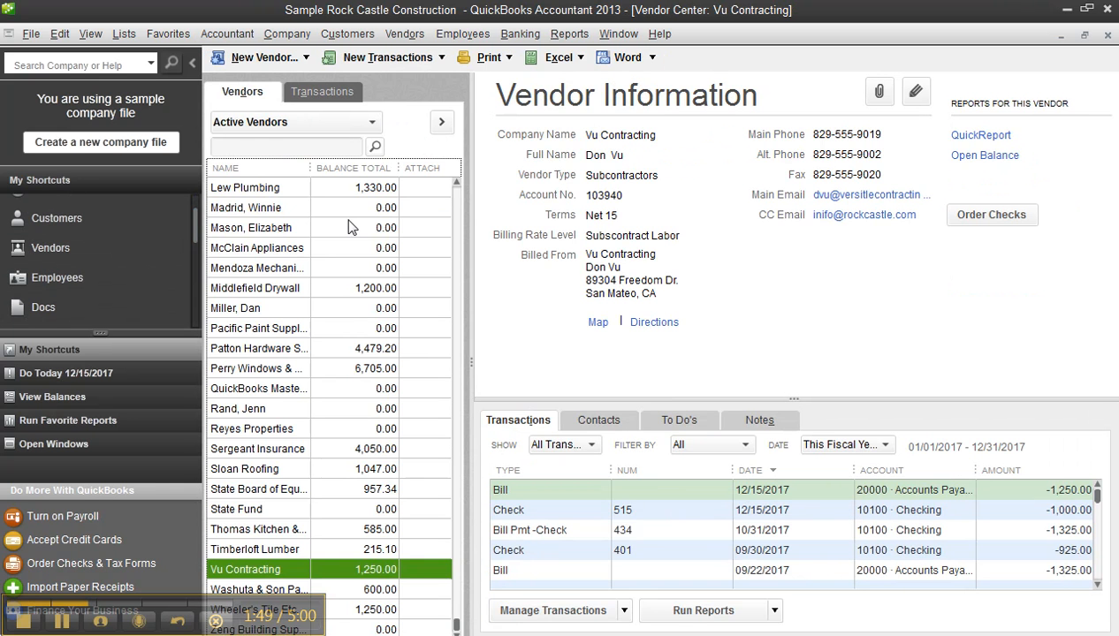
{"action": "double_click", "coordinate": [308, 571]}
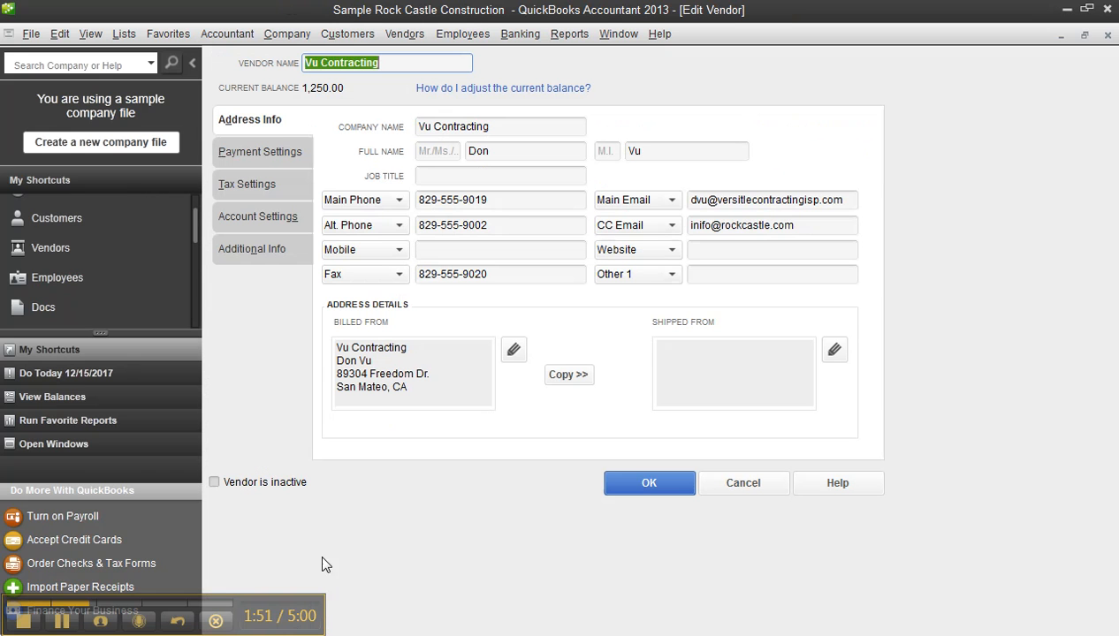
{"action": "left_click", "coordinate": [259, 157]}
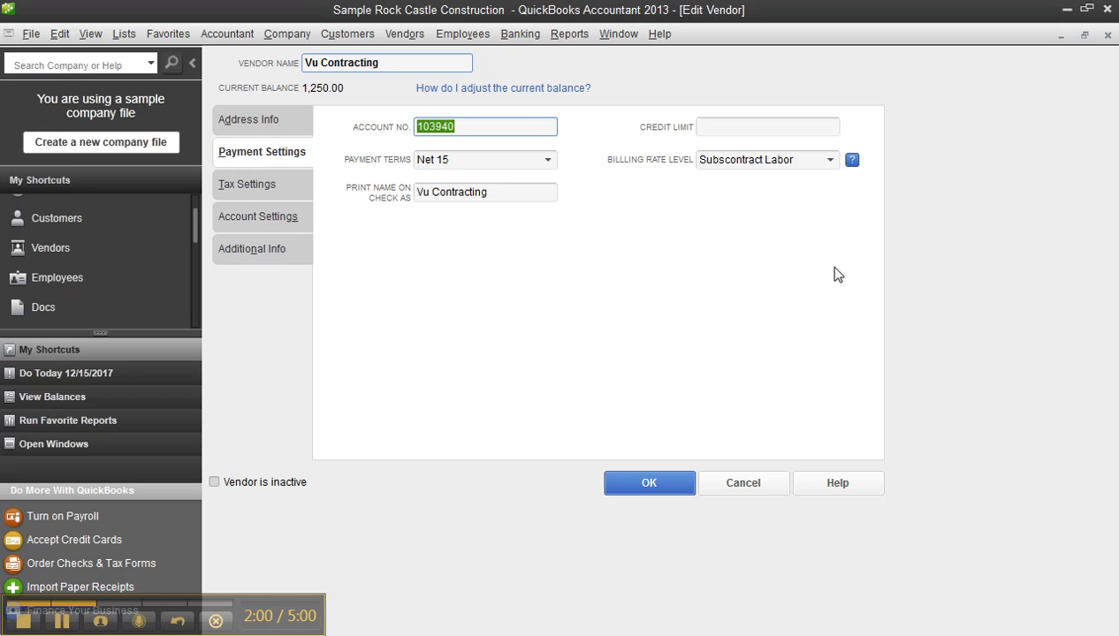
{"action": "left_click", "coordinate": [741, 483]}
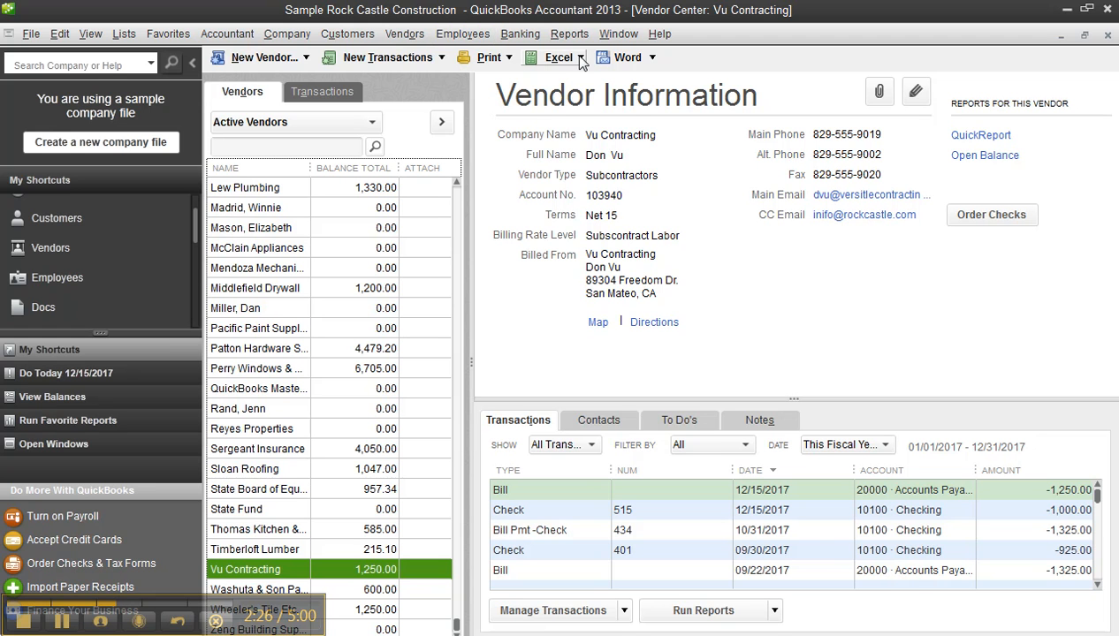
- Start a weekly timesheet for multiple payroll names and include all three employees
{"action": "left_click", "coordinate": [475, 40]}
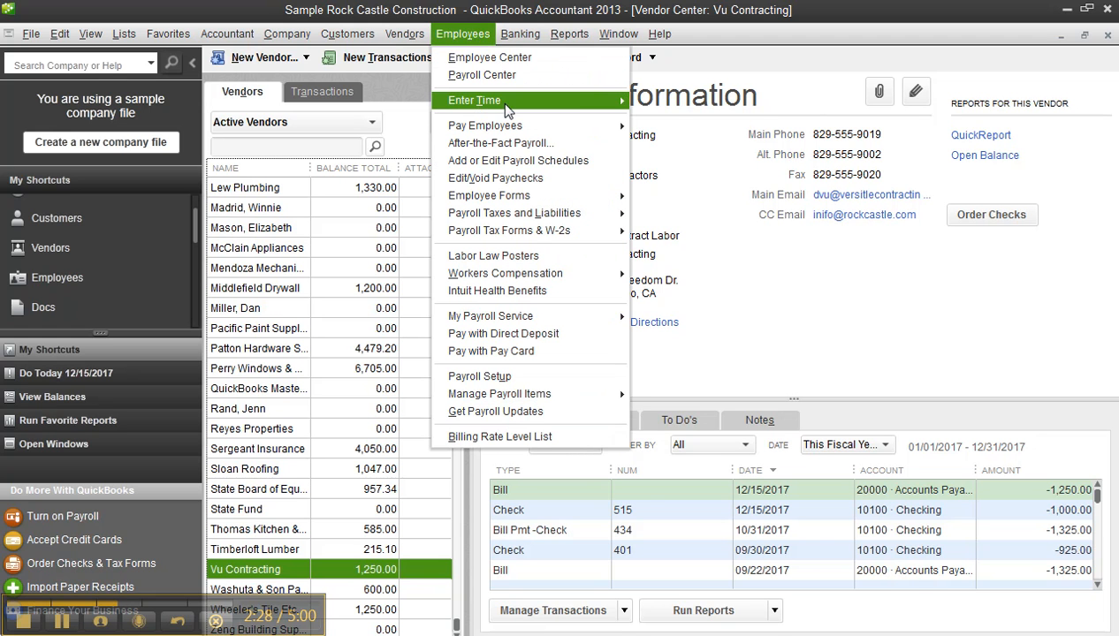
{"action": "mouse_move", "coordinate": [499, 100]}
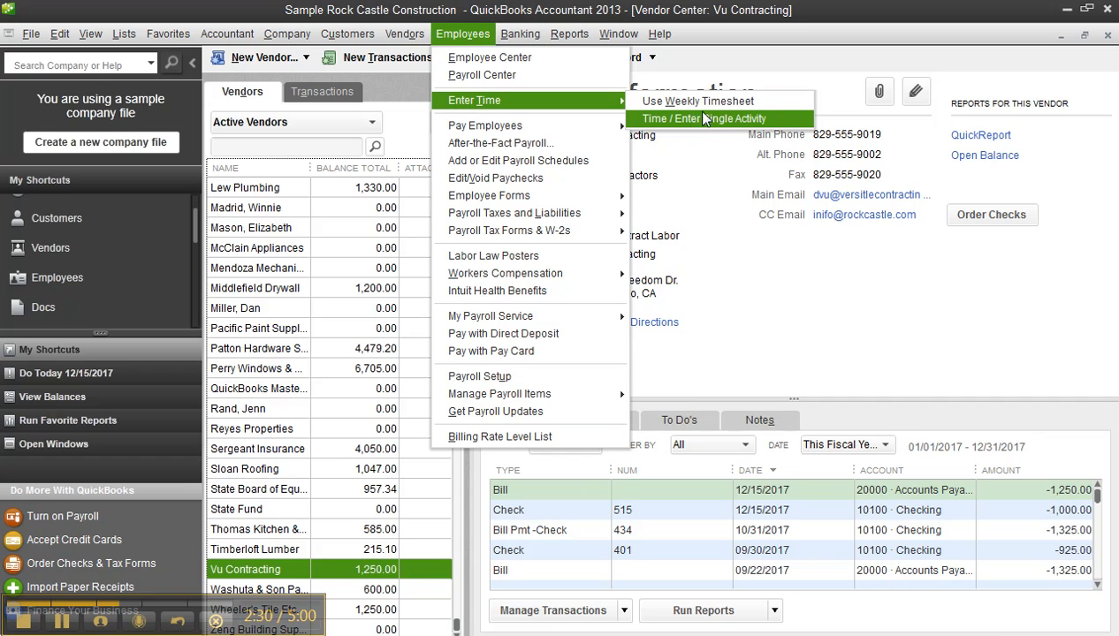
{"action": "left_click", "coordinate": [702, 100]}
{"action": "left_click", "coordinate": [616, 104]}
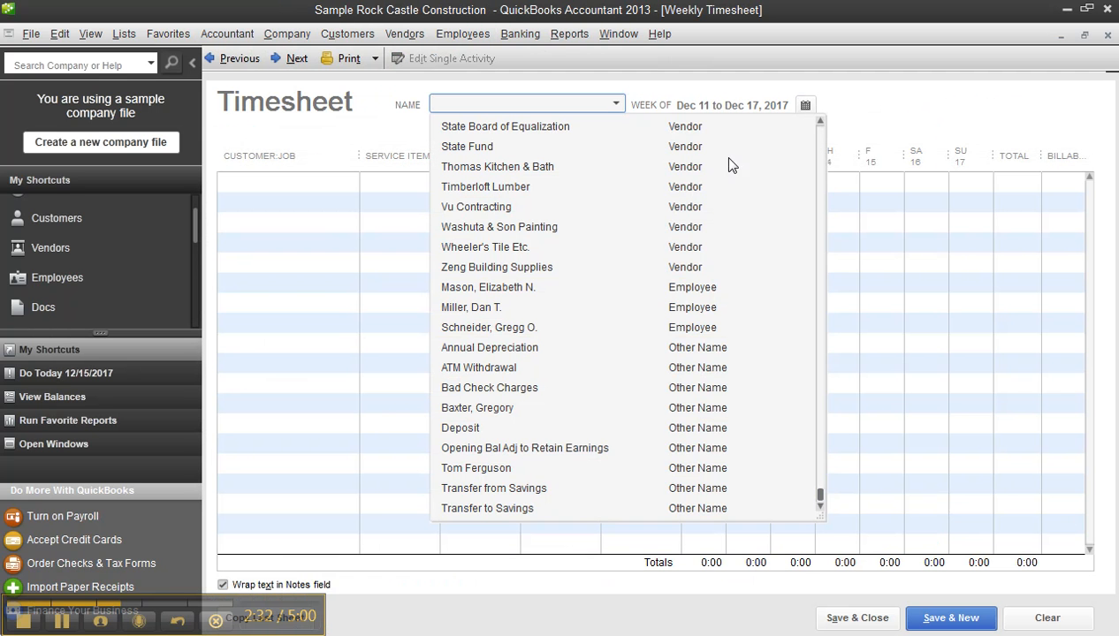
{"action": "left_click_drag", "start_coordinate": [817, 497], "coordinate": [817, 130]}
{"action": "left_click", "coordinate": [546, 168]}
{"action": "left_click", "coordinate": [485, 140]}
{"action": "left_click", "coordinate": [485, 158]}
{"action": "left_click", "coordinate": [486, 179]}
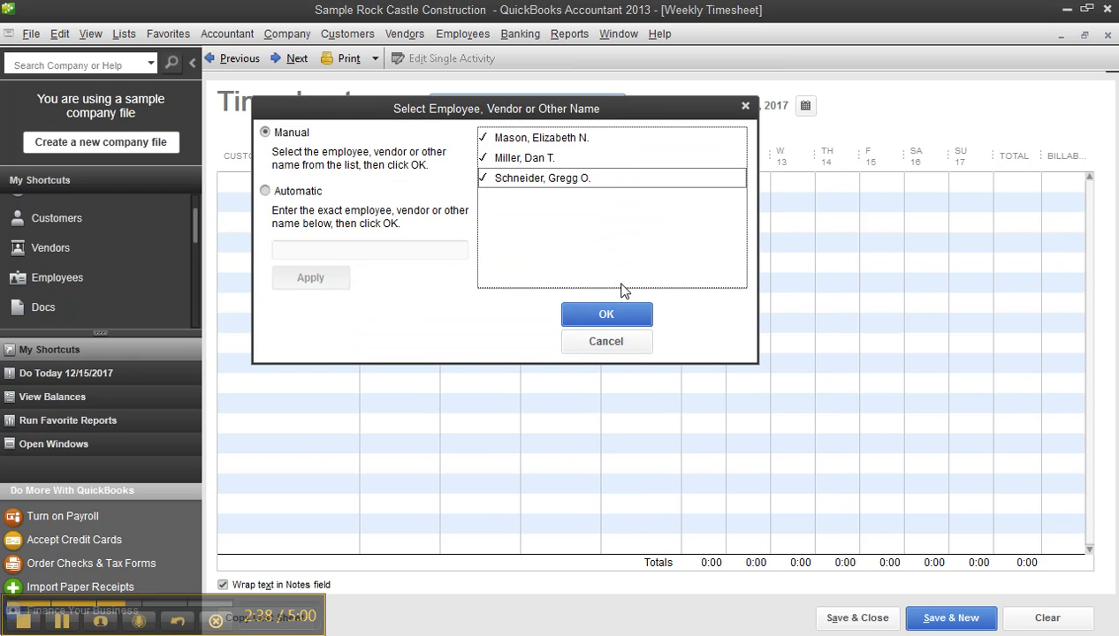
{"action": "left_click", "coordinate": [623, 314]}
{"action": "left_click", "coordinate": [522, 233]}
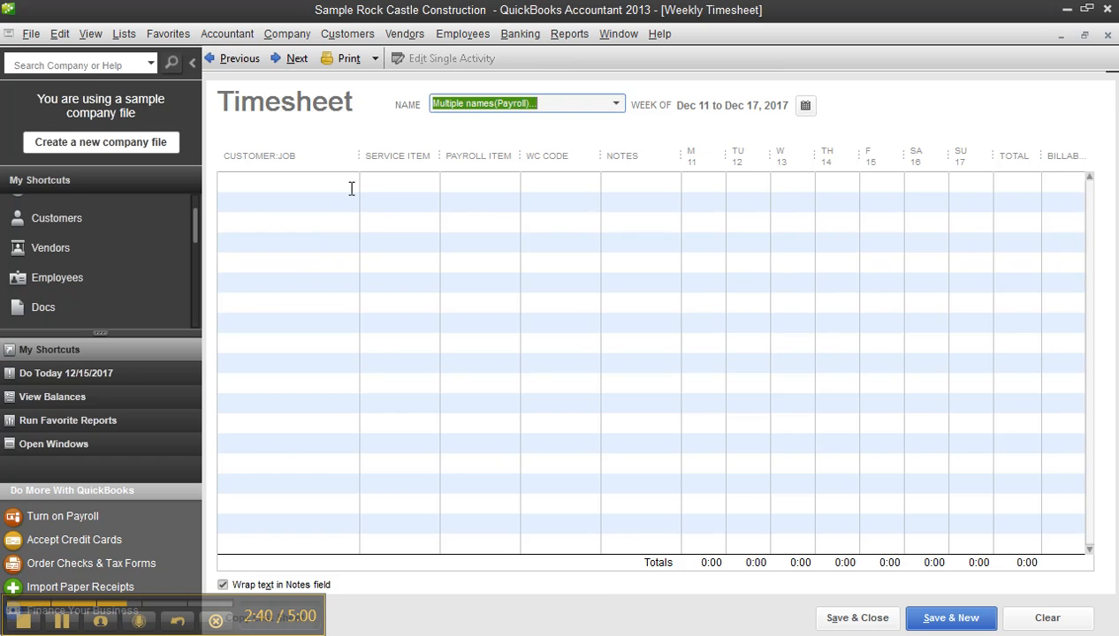
- Set the first timesheet row to the customer job RFQ with the service item Installation
{"action": "left_click", "coordinate": [349, 182]}
{"action": "left_click", "coordinate": [349, 181]}
{"action": "left_click", "coordinate": [243, 246]}
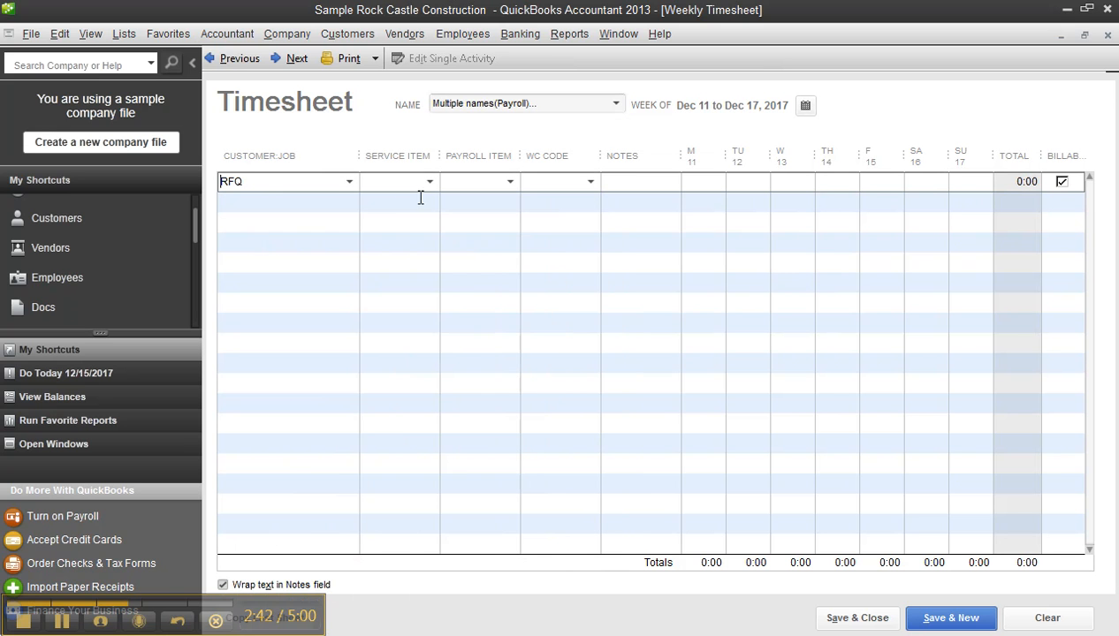
{"action": "left_click", "coordinate": [429, 182]}
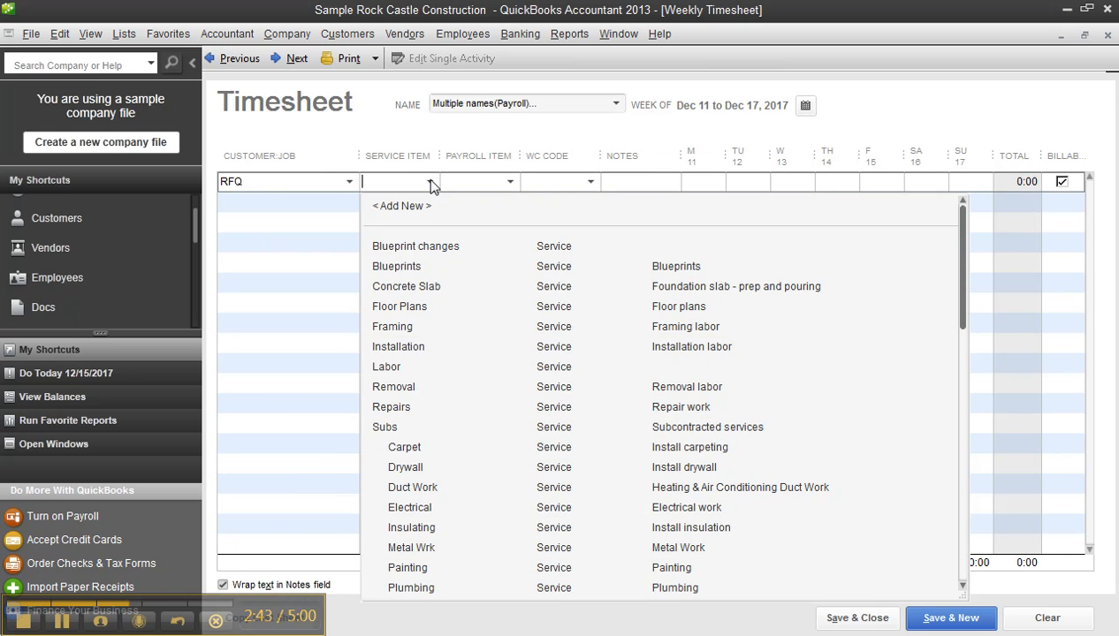
{"action": "left_click", "coordinate": [405, 346]}
- Enter 40 hours for Monday the 11th on the RFQ row, then save and close the timesheet despite the daily limit
{"action": "left_click", "coordinate": [700, 182]}
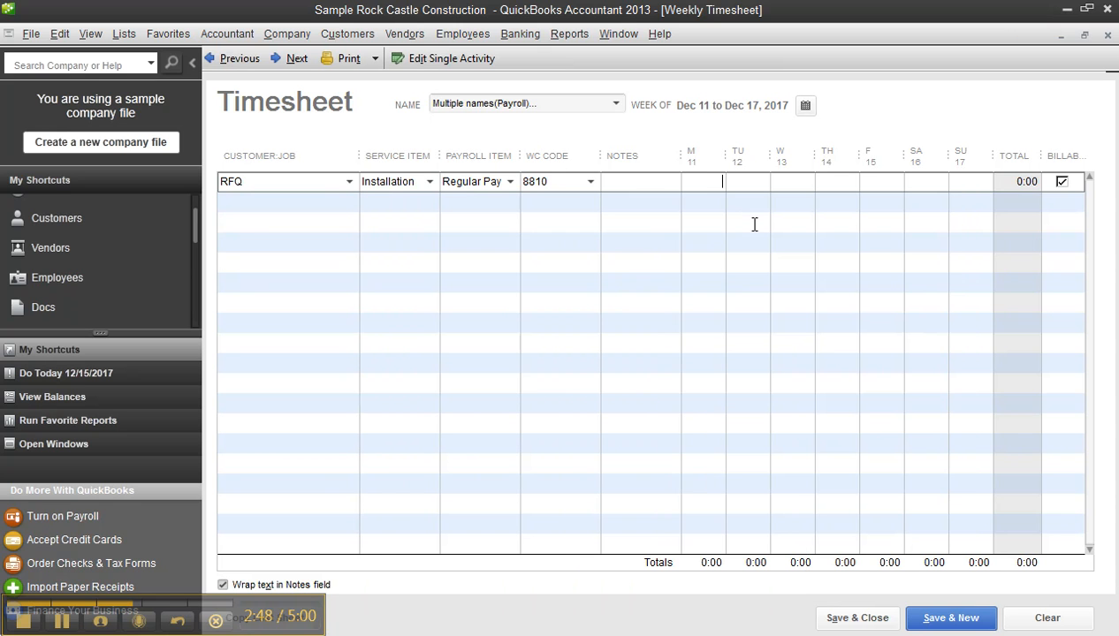
{"action": "type", "text": "40"}
{"action": "key", "text": "Tab"}
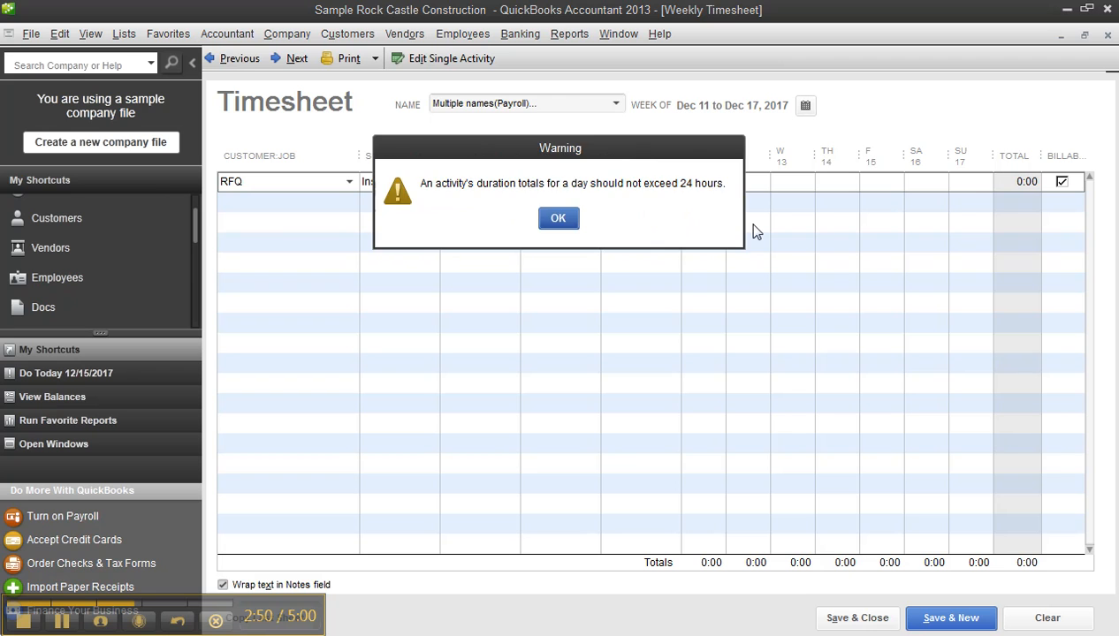
{"action": "left_click", "coordinate": [559, 213]}
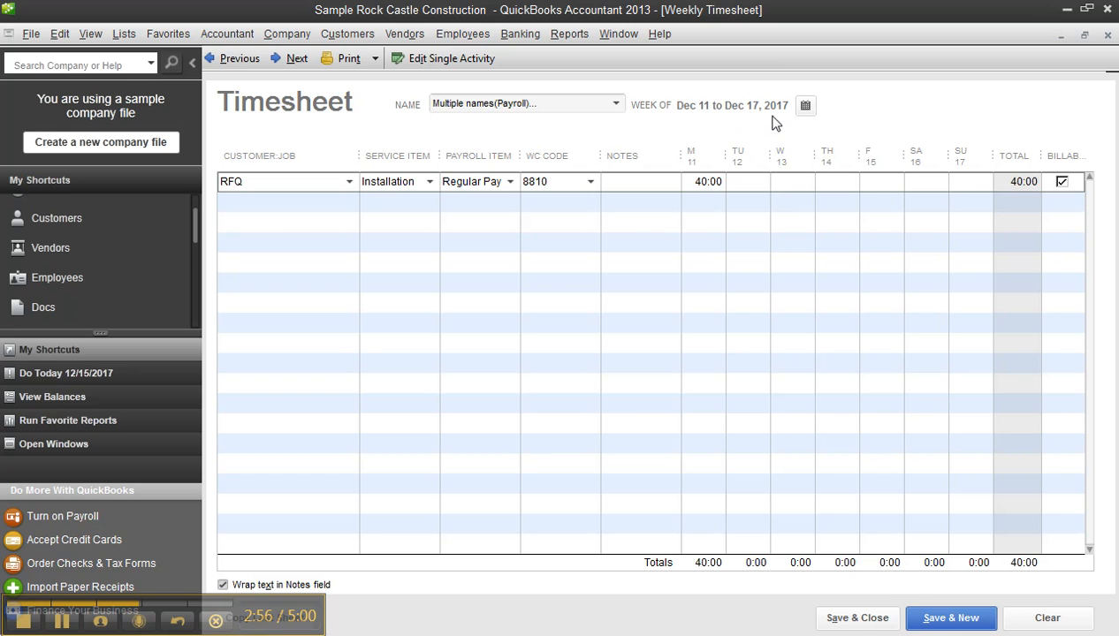
{"action": "left_click", "coordinate": [860, 620]}
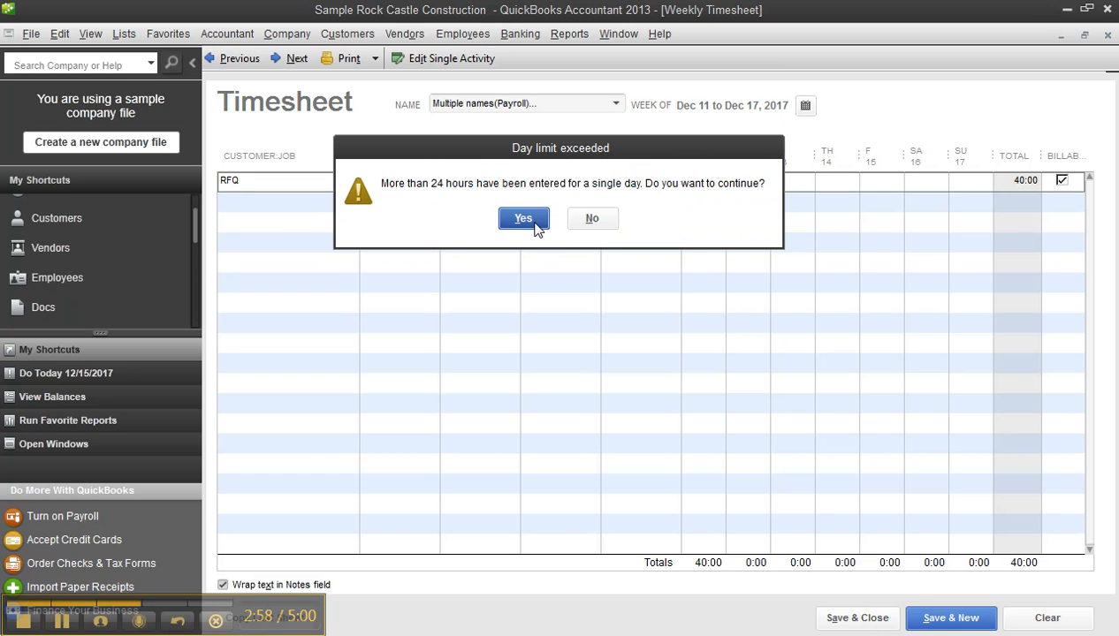
{"action": "left_click", "coordinate": [525, 225]}
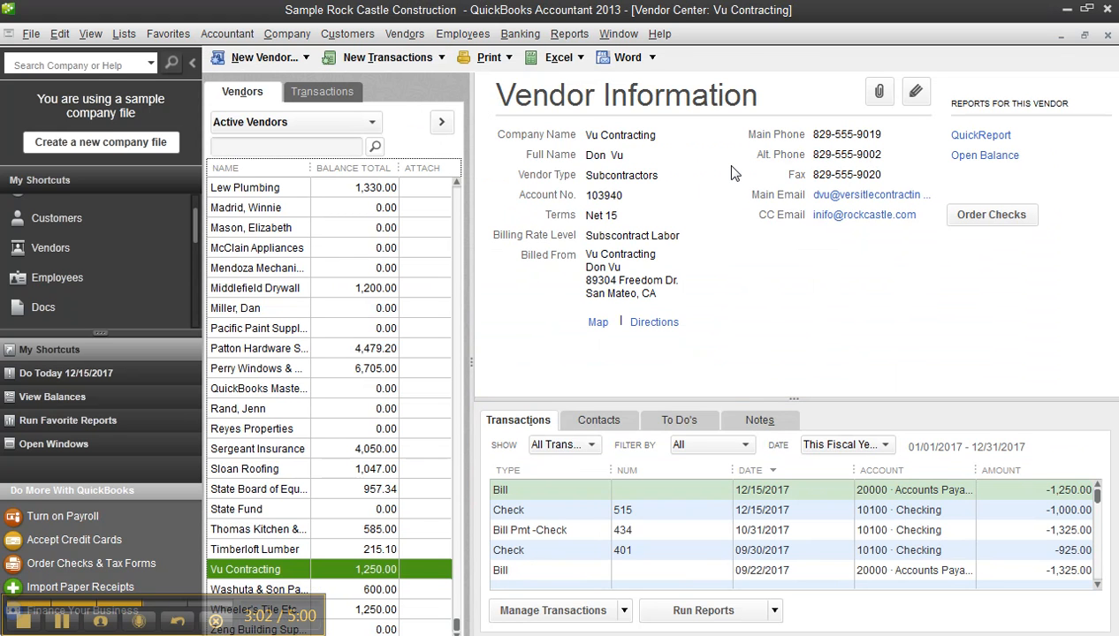
- Run the Time by Job Summary report and examine the detailed time entries behind RFQ's Installation hours
{"action": "left_click", "coordinate": [569, 34]}
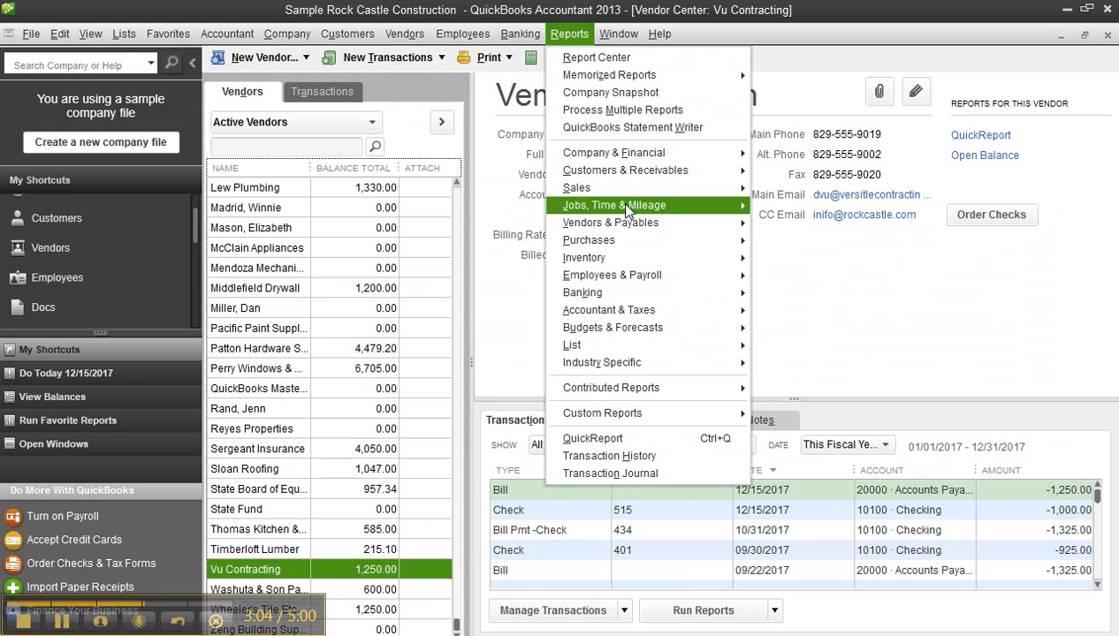
{"action": "mouse_move", "coordinate": [619, 205]}
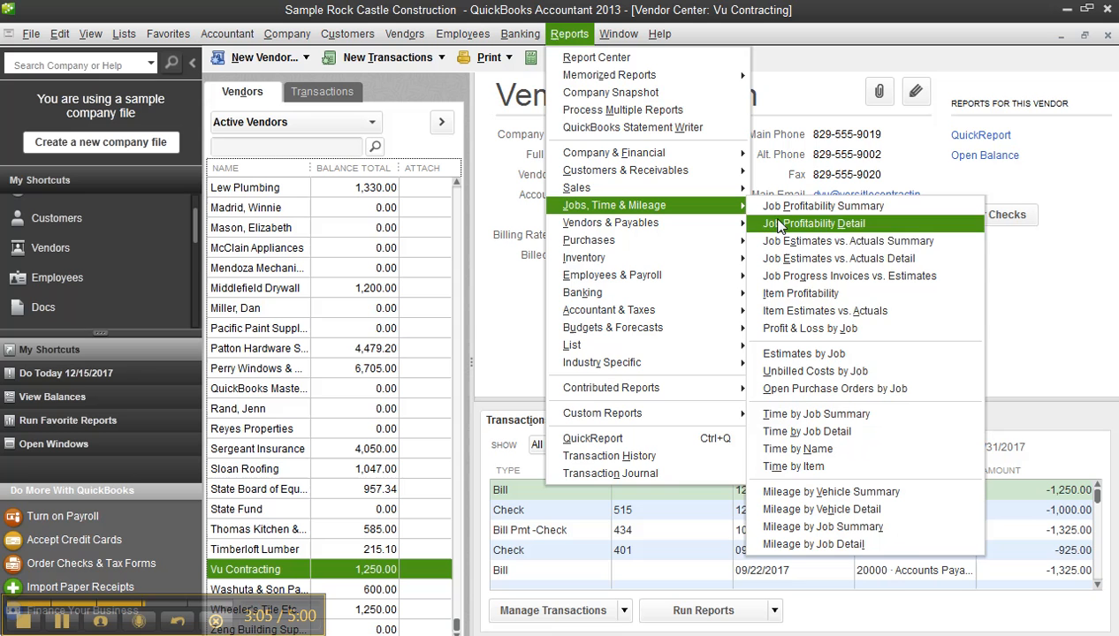
{"action": "left_click", "coordinate": [841, 417]}
{"action": "scroll", "coordinate": [874, 397], "scroll_direction": "down", "scroll_amount": 3}
{"action": "scroll", "coordinate": [875, 407], "scroll_direction": "down", "scroll_amount": 4}
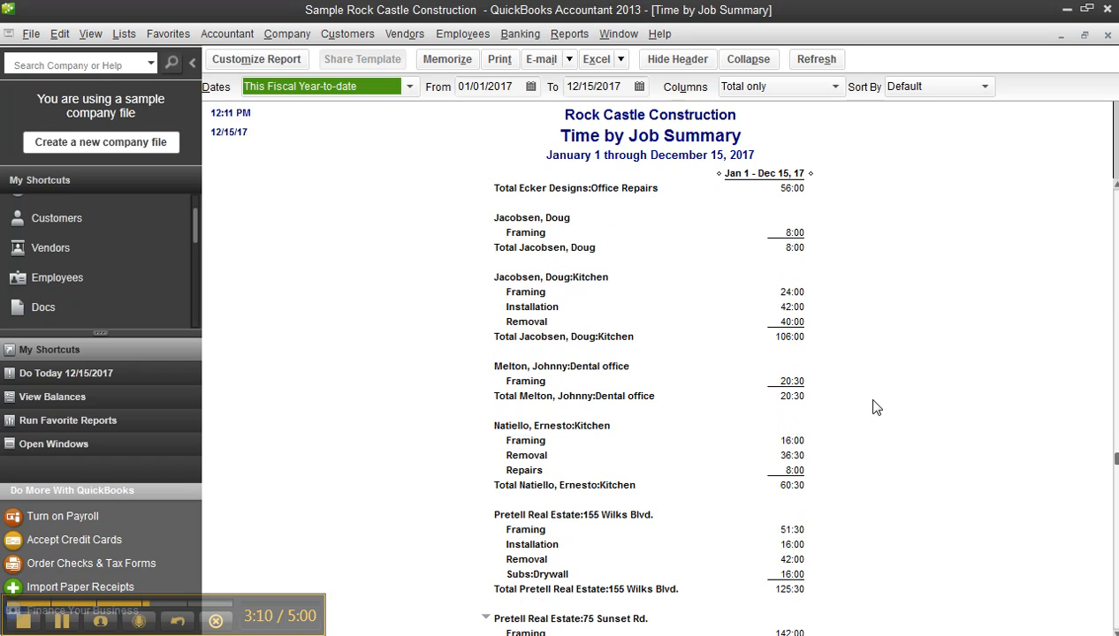
{"action": "scroll", "coordinate": [877, 407], "scroll_direction": "down", "scroll_amount": 4}
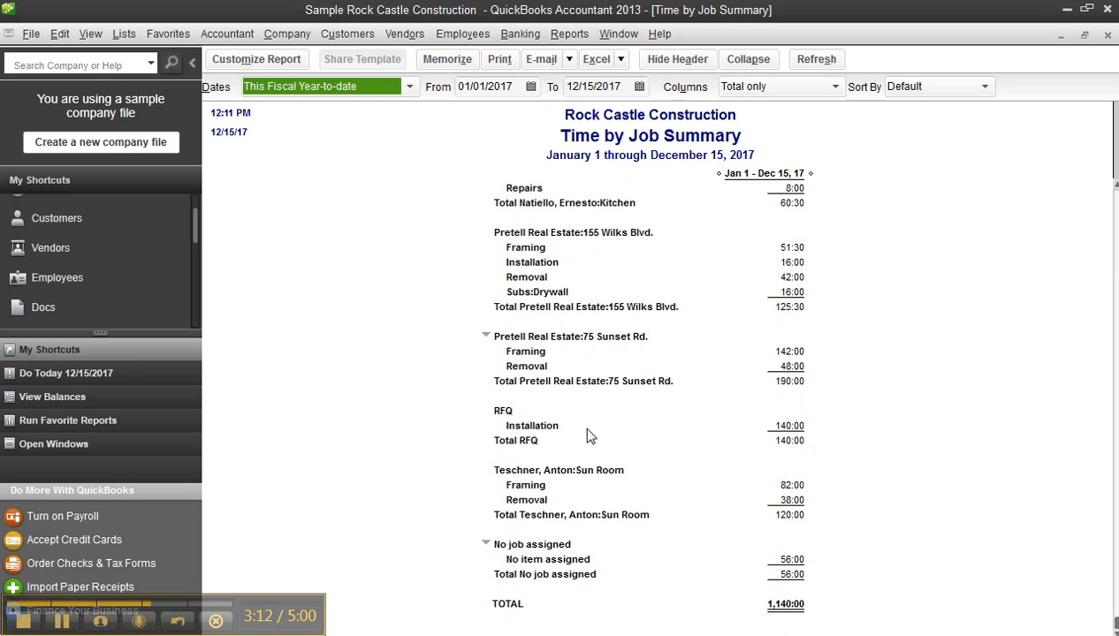
{"action": "double_click", "coordinate": [785, 435]}
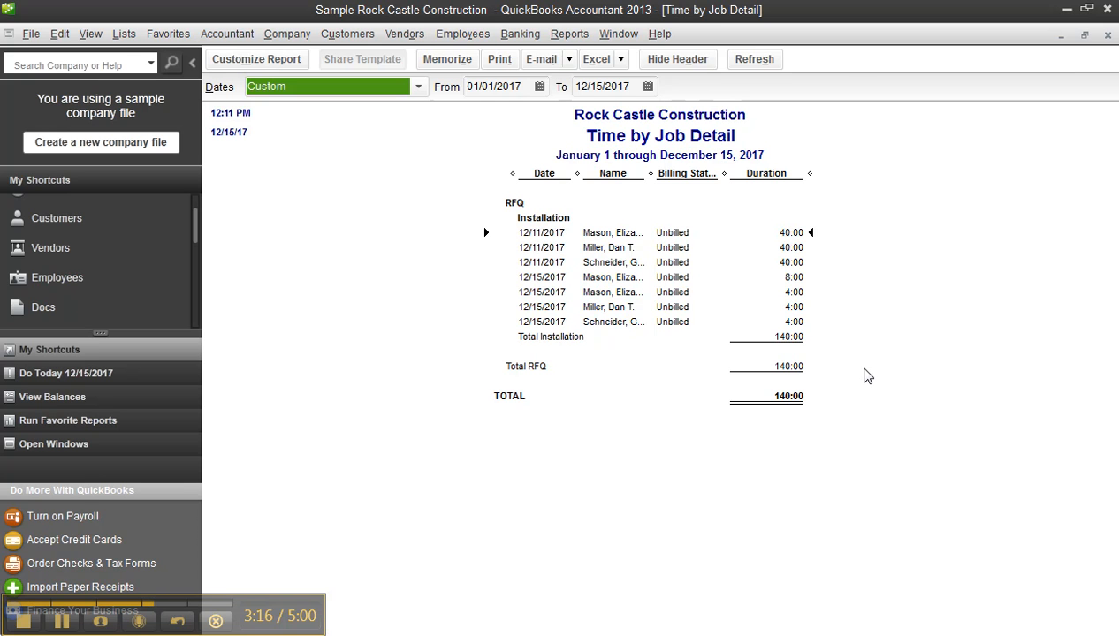
{"action": "left_click", "coordinate": [1106, 35]}
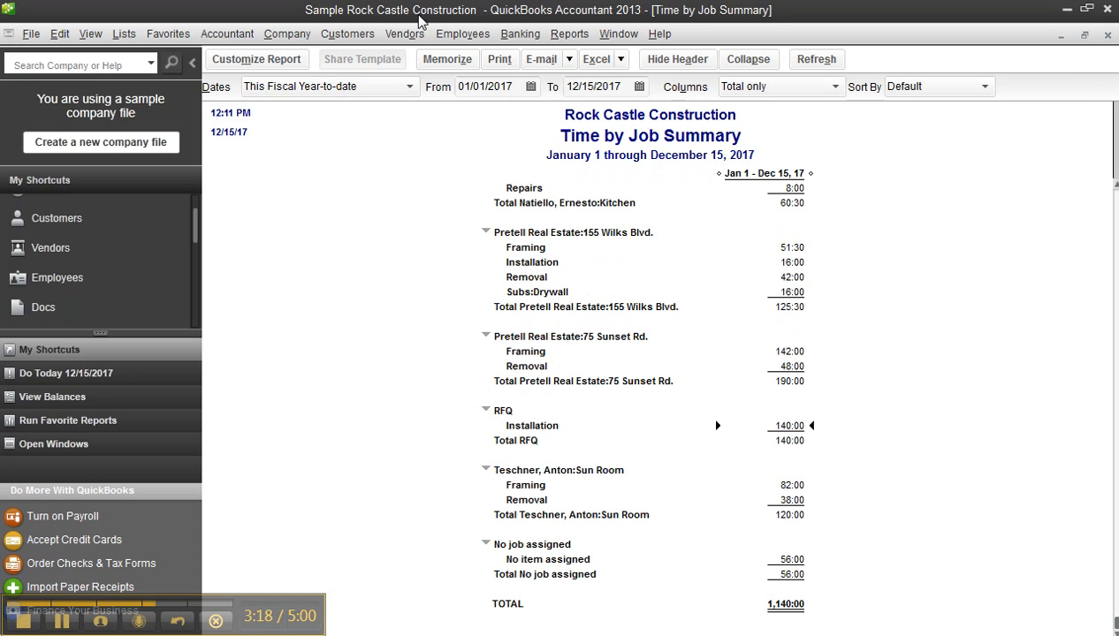
- Start a single time activity for Vu Contracting on the customer job RFQ with the service item Installation
{"action": "left_click", "coordinate": [462, 33]}
{"action": "mouse_move", "coordinate": [500, 103]}
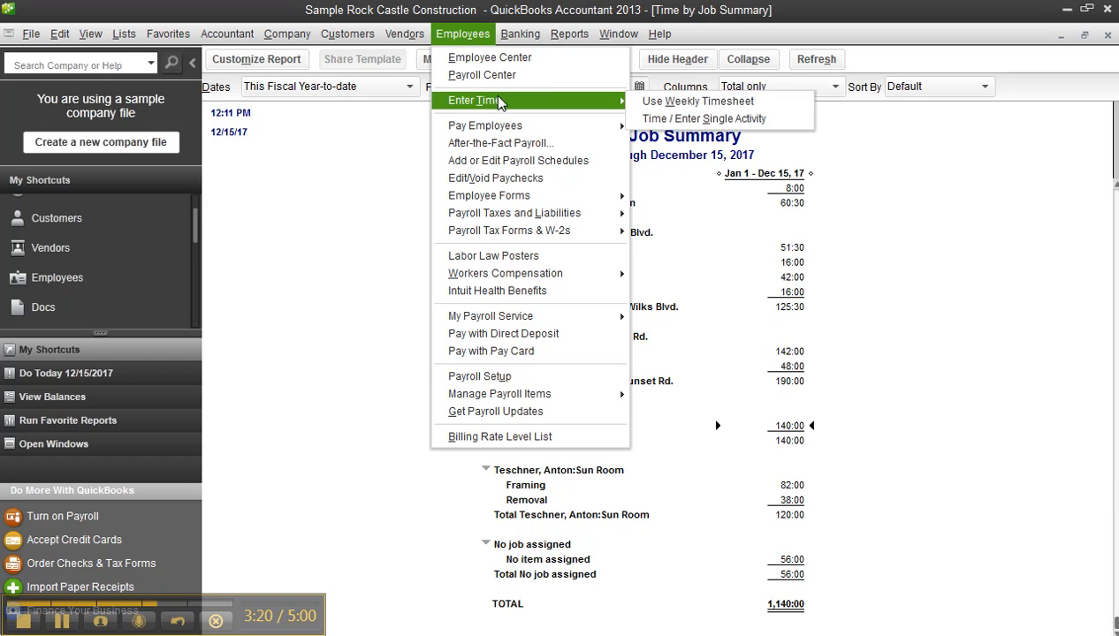
{"action": "left_click", "coordinate": [694, 118]}
{"action": "left_click", "coordinate": [453, 129]}
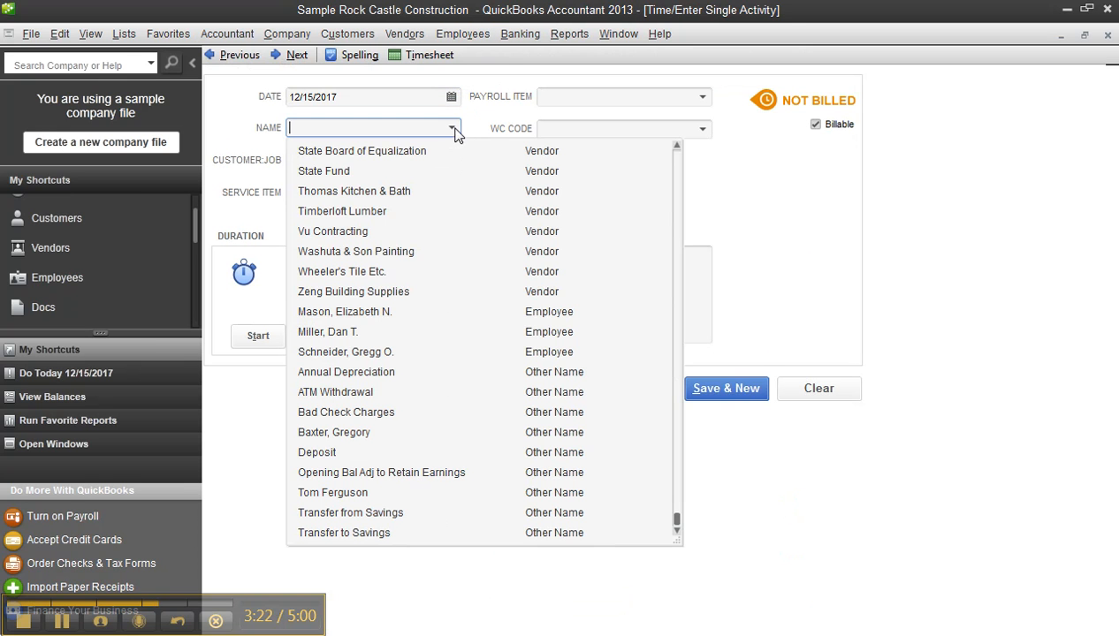
{"action": "left_click", "coordinate": [365, 234]}
{"action": "left_click", "coordinate": [452, 160]}
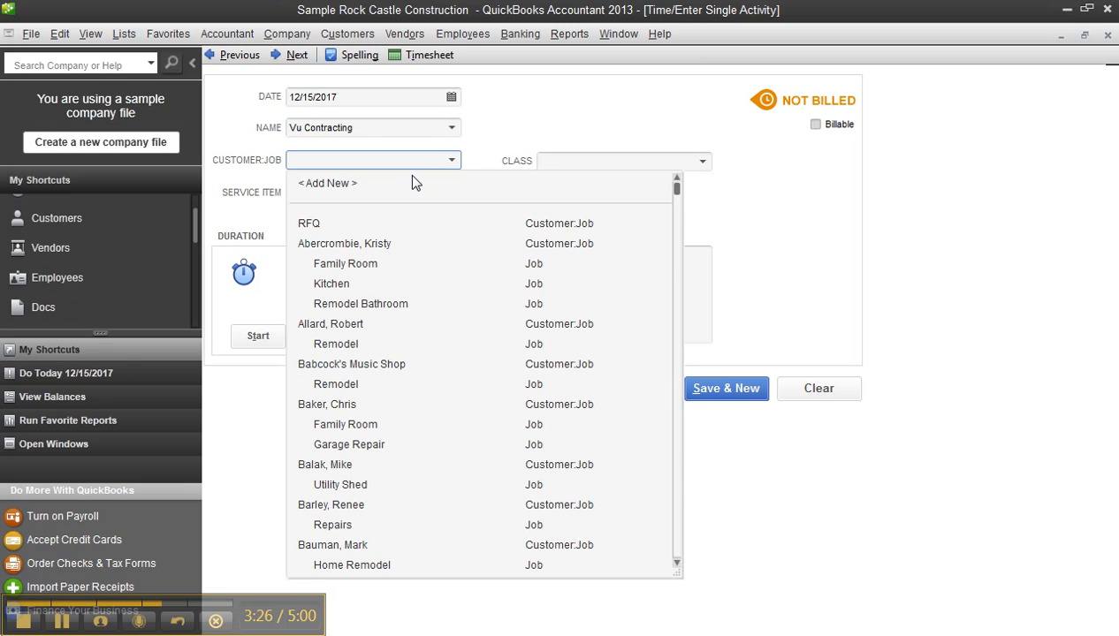
{"action": "left_click", "coordinate": [314, 223]}
{"action": "left_click", "coordinate": [453, 193]}
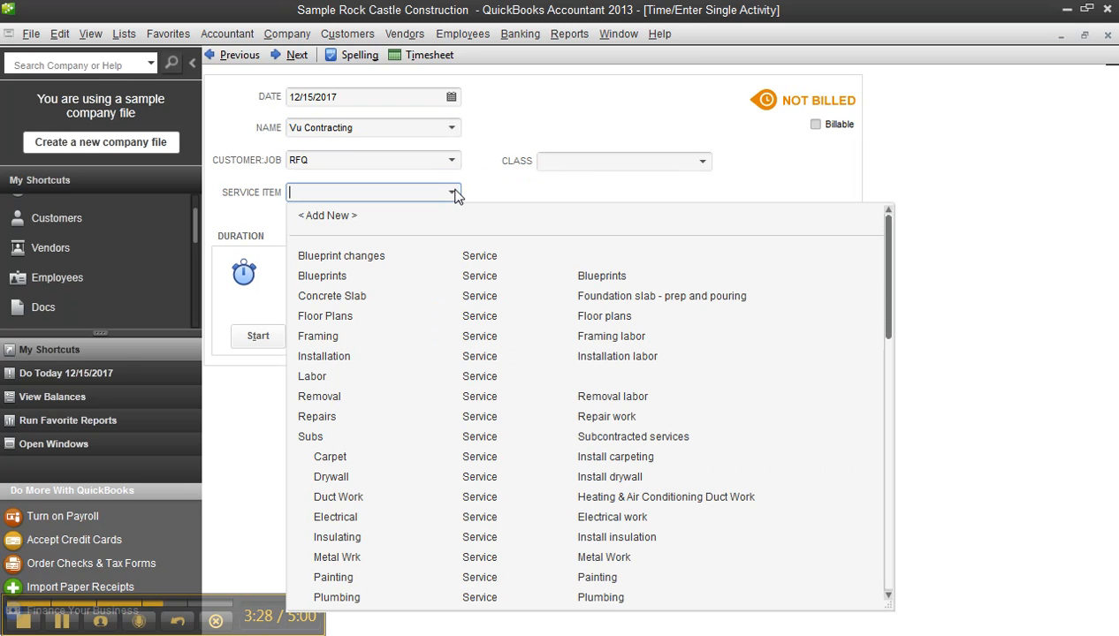
{"action": "left_click", "coordinate": [325, 357]}
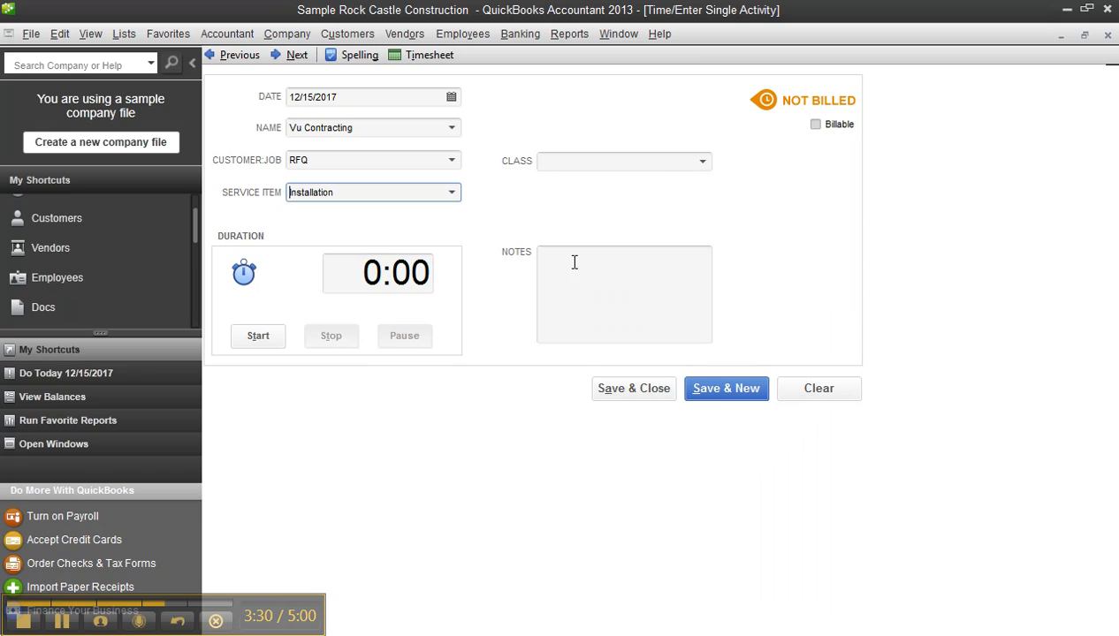
- Enter a duration of 2 hours, mark the activity as billable, then save and close it
{"action": "left_click", "coordinate": [365, 274]}
{"action": "type", "text": "2"}
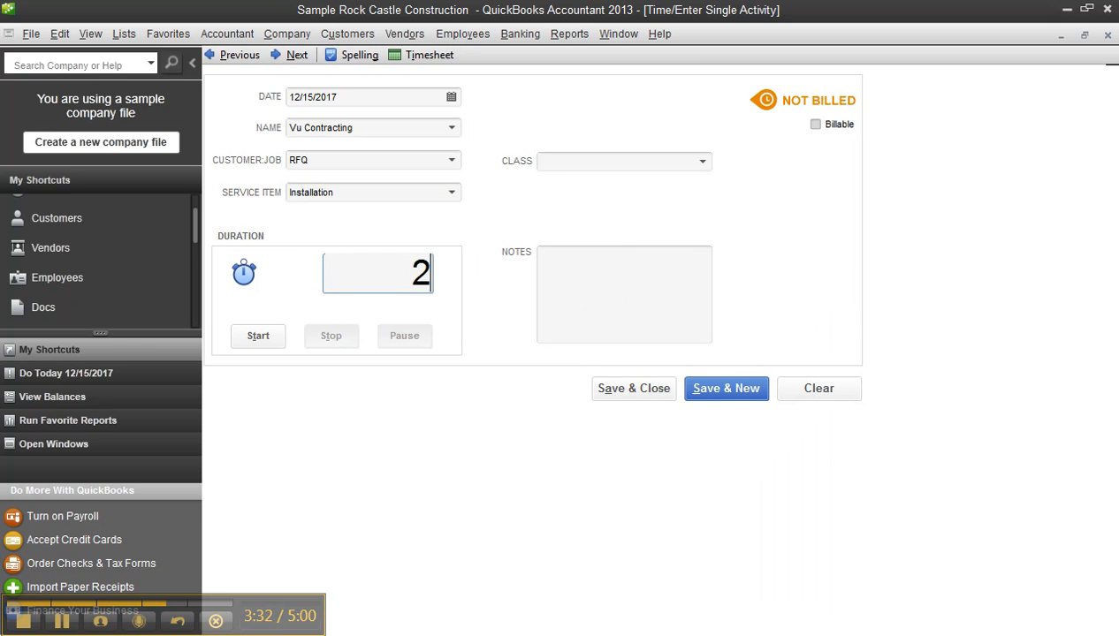
{"action": "left_click", "coordinate": [623, 267]}
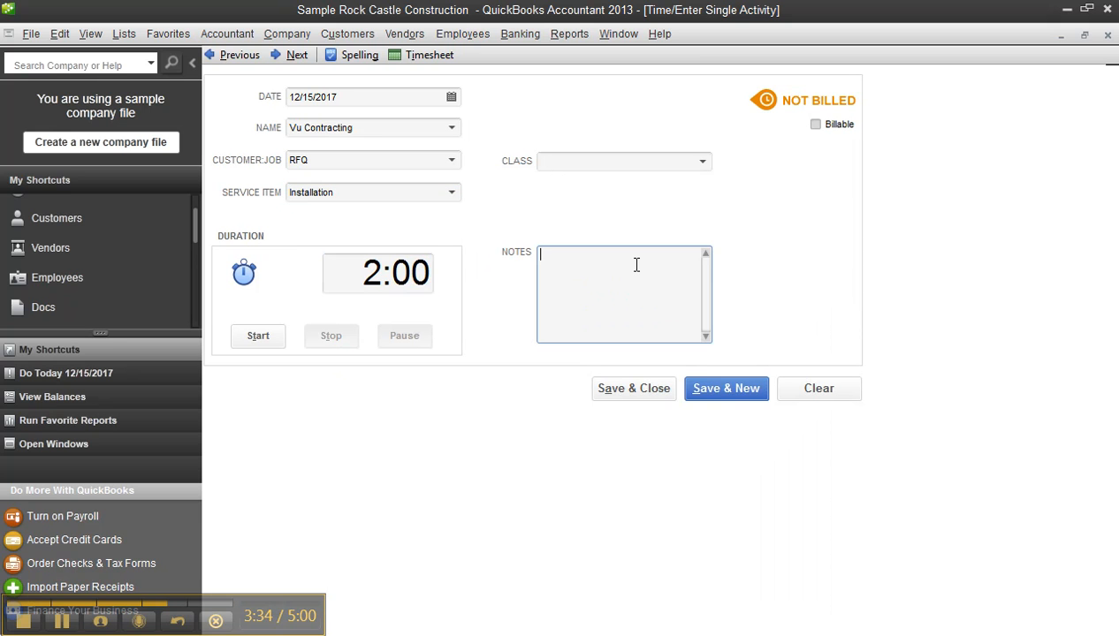
{"action": "left_click", "coordinate": [815, 124]}
{"action": "left_click", "coordinate": [643, 396]}
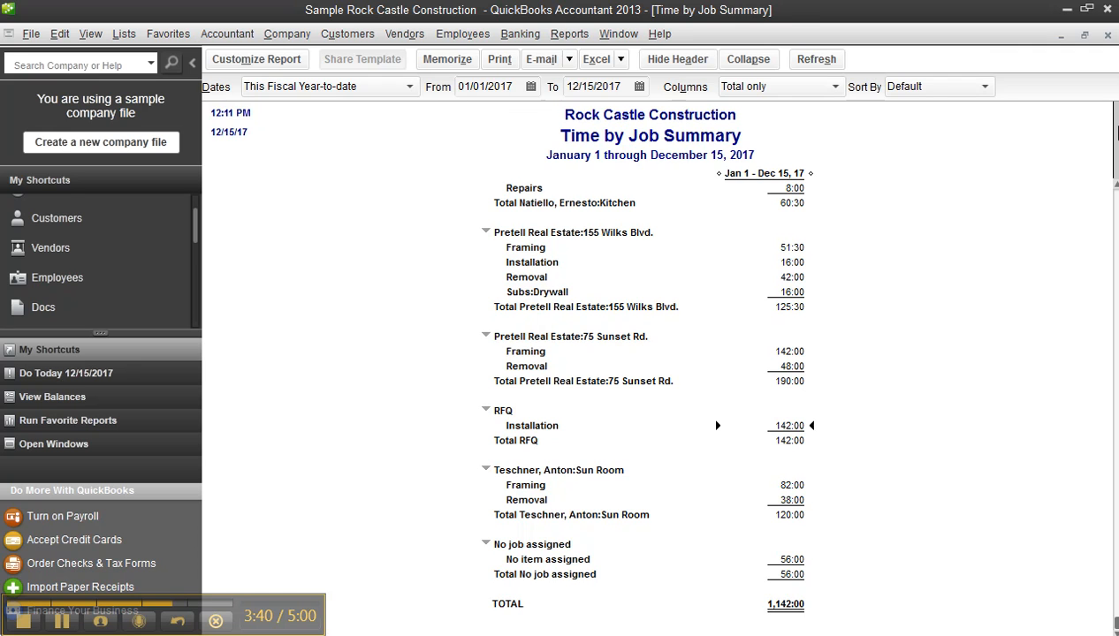
- Close the Time by Job Summary report and all other open windows, and collapse the shortcuts sidebar
{"action": "left_click", "coordinate": [1107, 34]}
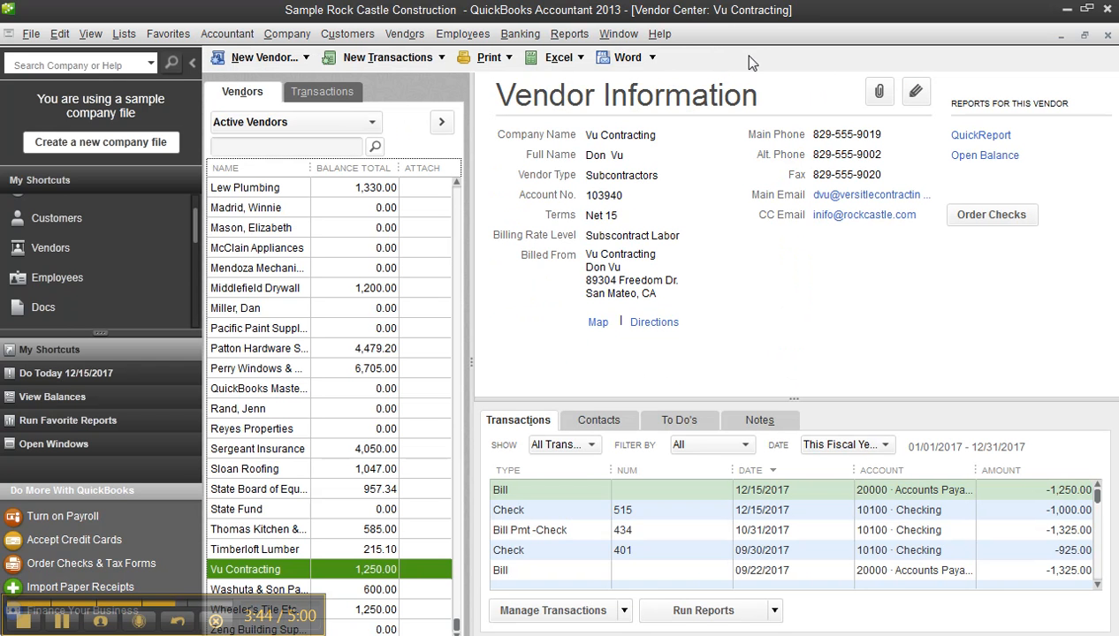
{"action": "left_click", "coordinate": [619, 34]}
{"action": "left_click", "coordinate": [629, 74]}
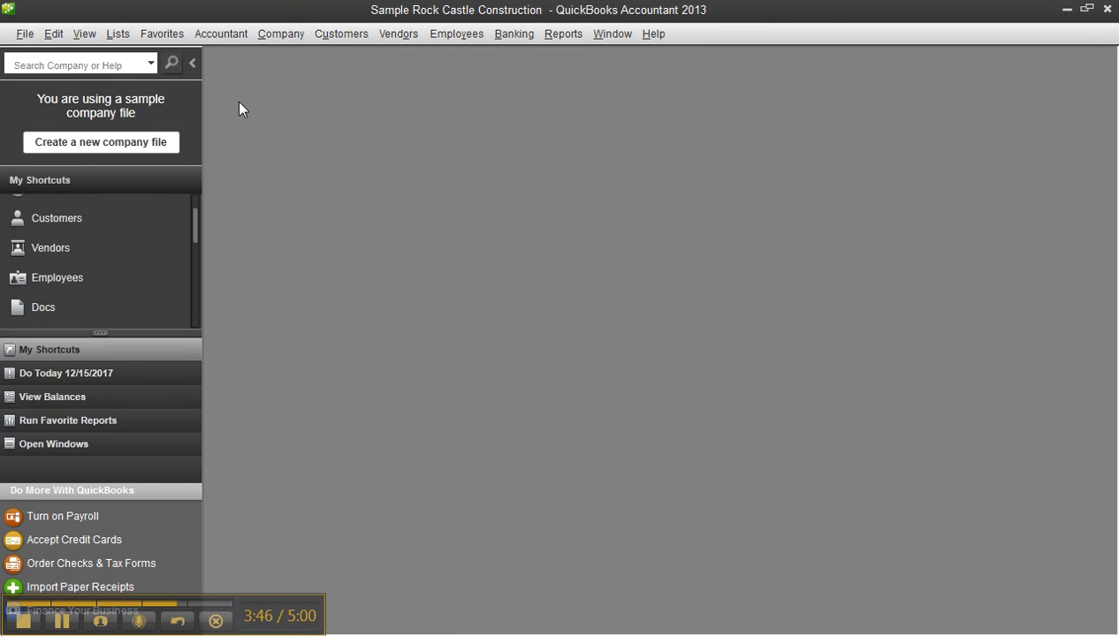
{"action": "left_click", "coordinate": [193, 63]}
- Create an invoice for RFQ's time and expenses through 12/15/2017 using the Rock Castle Invoice template
{"action": "left_click", "coordinate": [340, 34]}
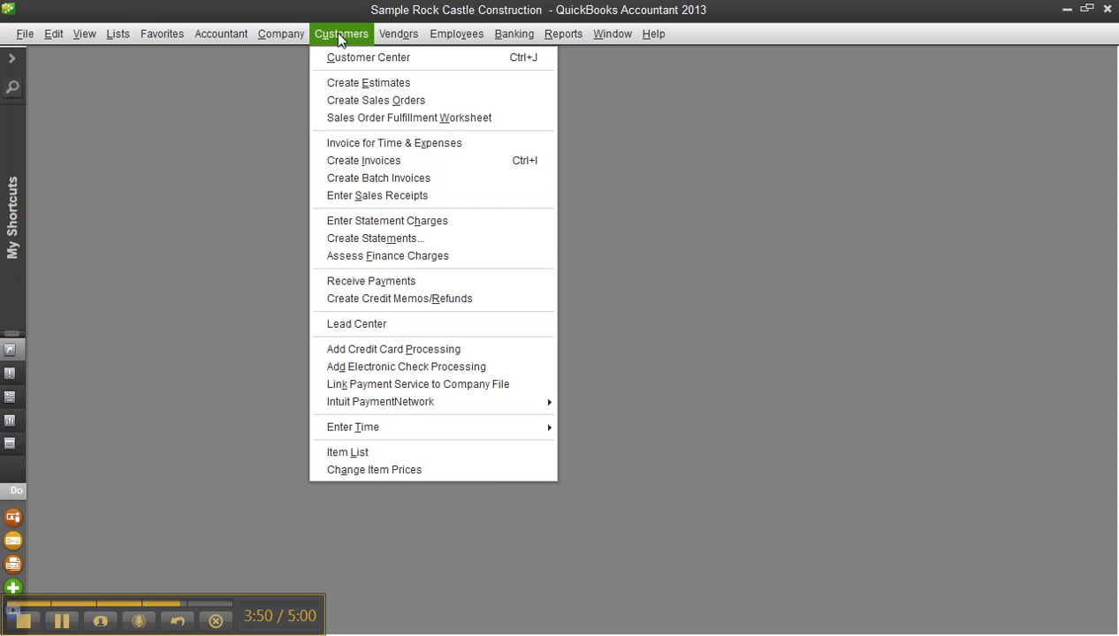
{"action": "left_click", "coordinate": [400, 146]}
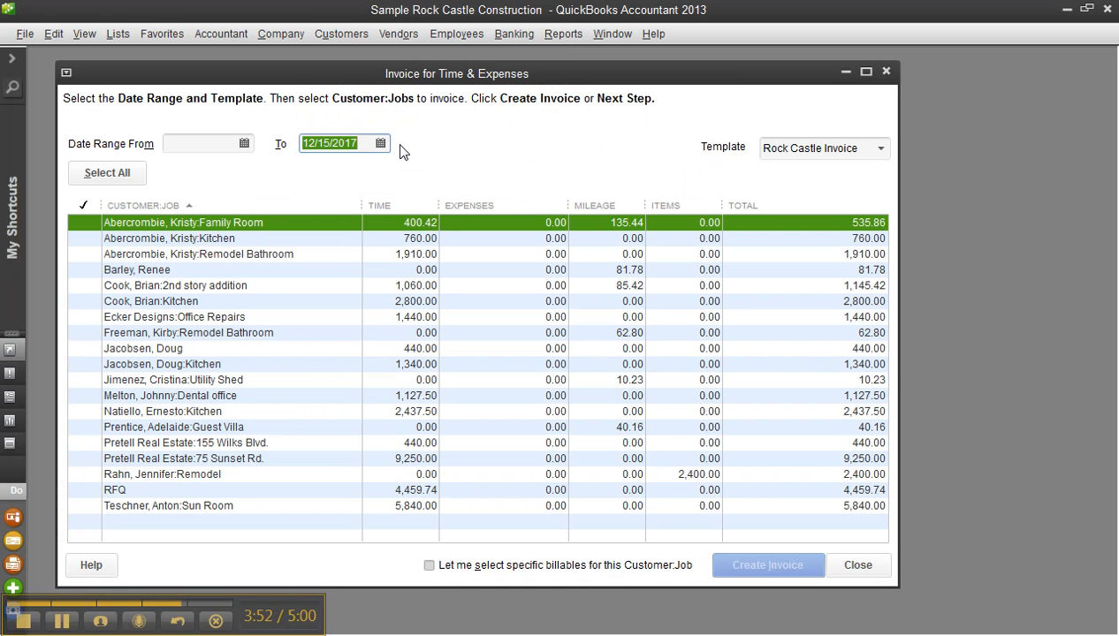
{"action": "left_click", "coordinate": [87, 492]}
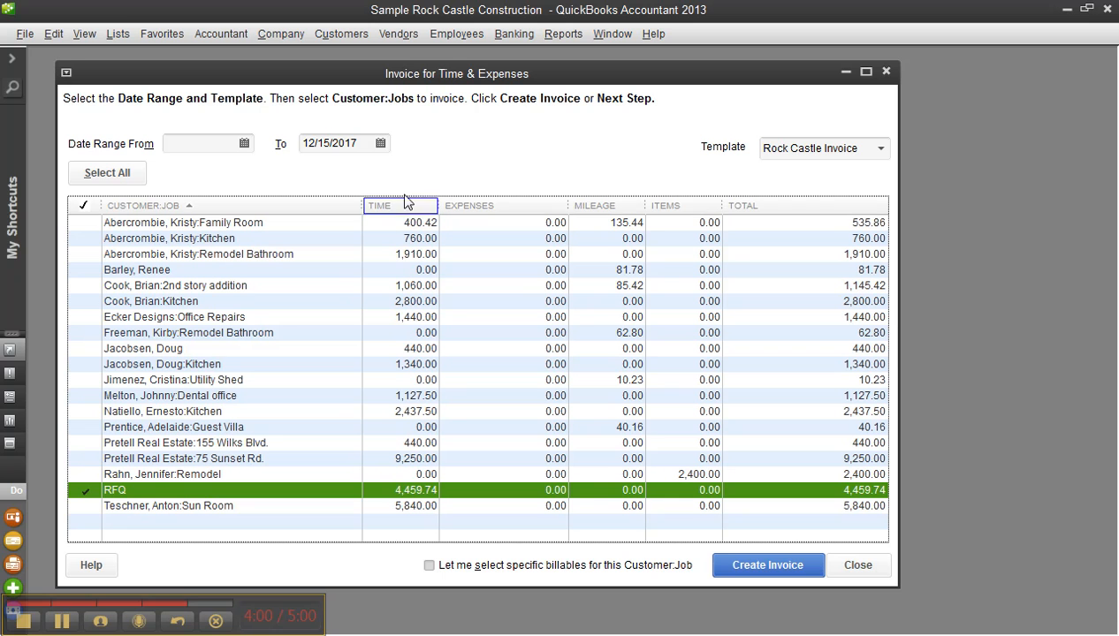
{"action": "left_click", "coordinate": [766, 566]}
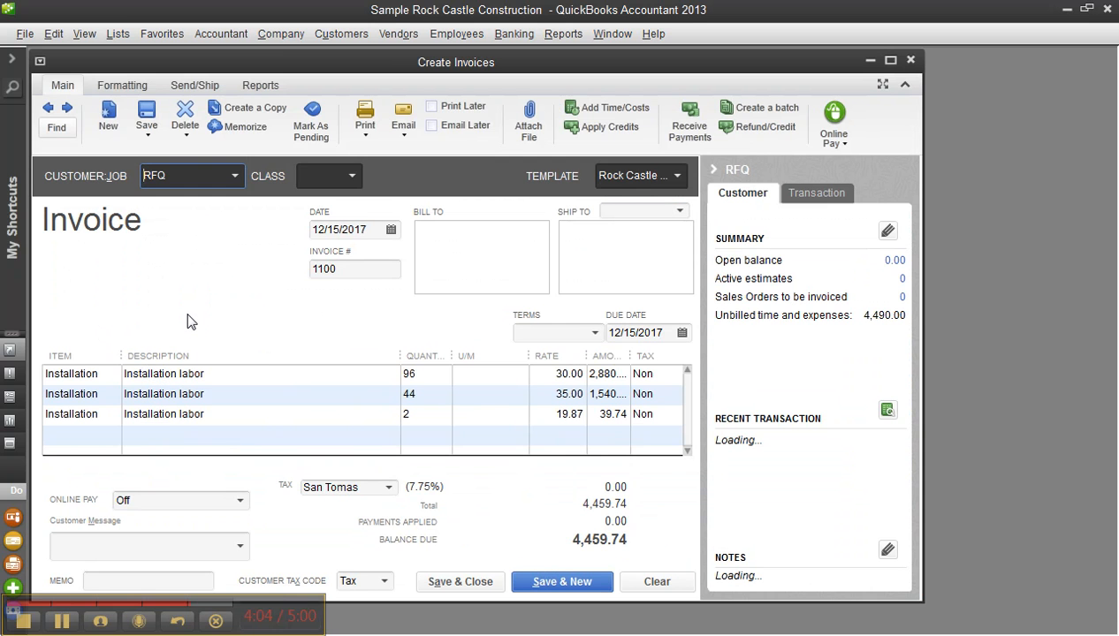
- Check the rate on the first Installation line, then discard the invoice and close the invoicing windows
{"action": "left_click", "coordinate": [556, 374]}
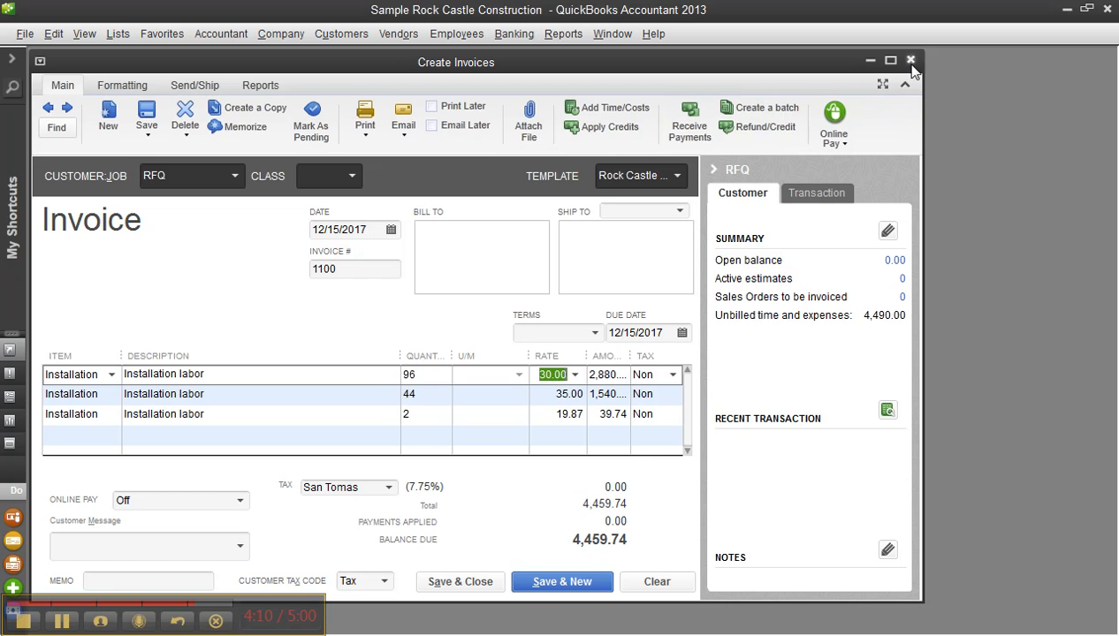
{"action": "left_click", "coordinate": [623, 578]}
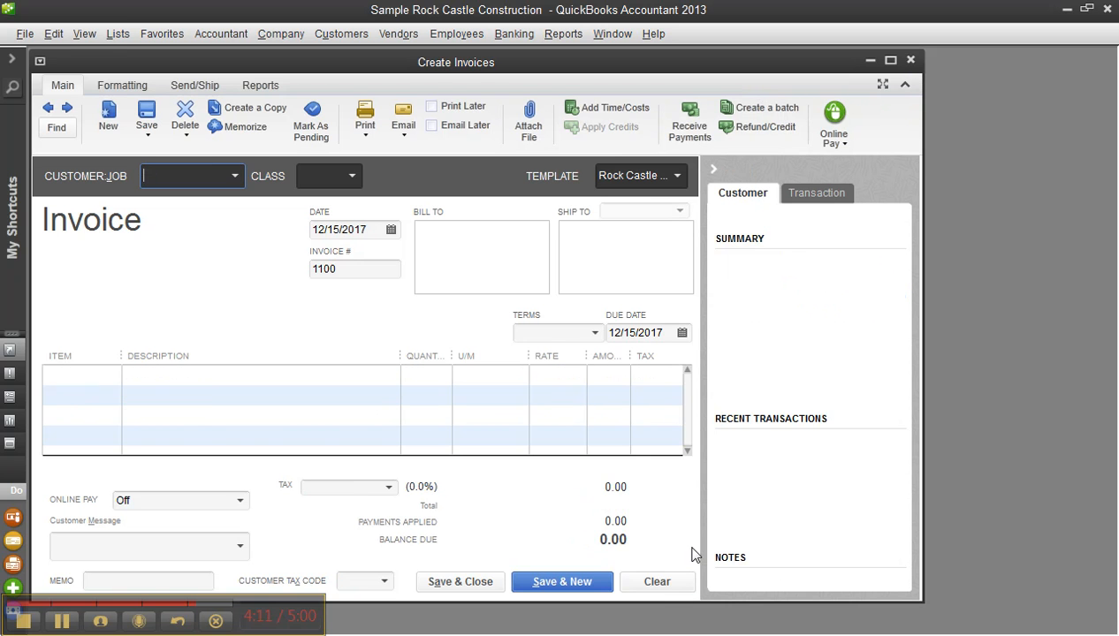
{"action": "left_click", "coordinate": [911, 60]}
{"action": "left_click", "coordinate": [886, 72]}
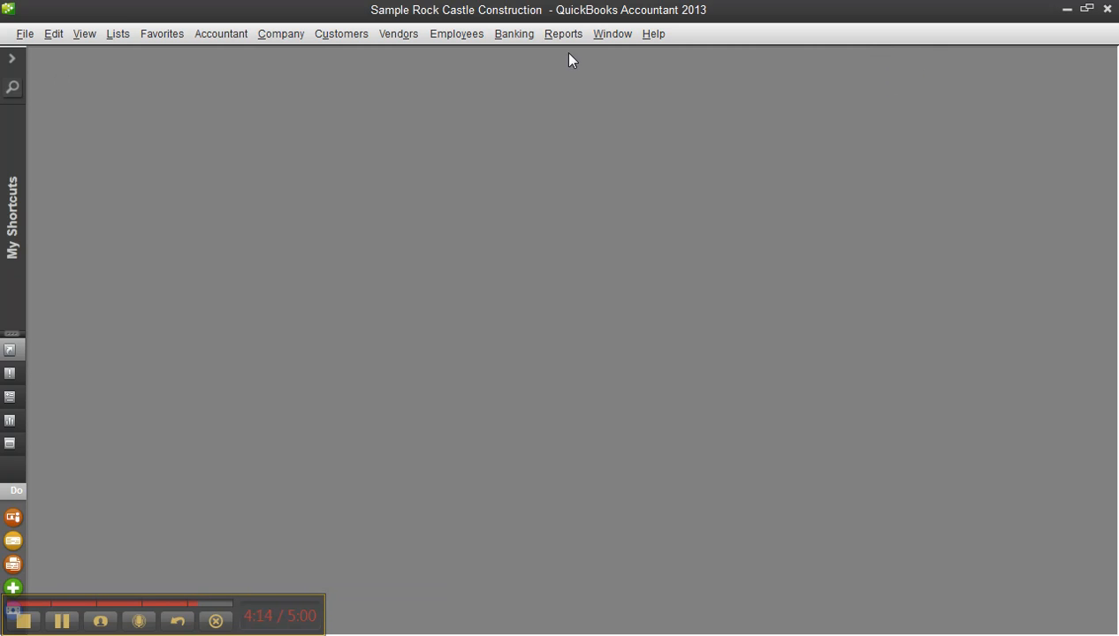
- Start the scheduled Biweekly payroll from the Payroll Center
{"action": "left_click", "coordinate": [460, 41]}
{"action": "mouse_move", "coordinate": [501, 126]}
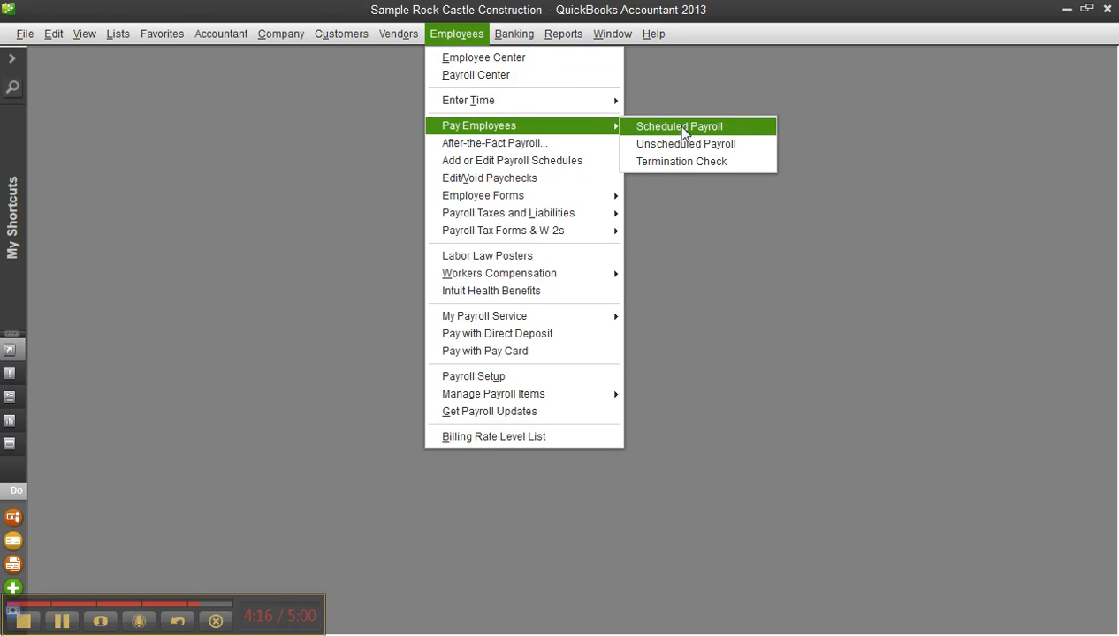
{"action": "left_click", "coordinate": [687, 133]}
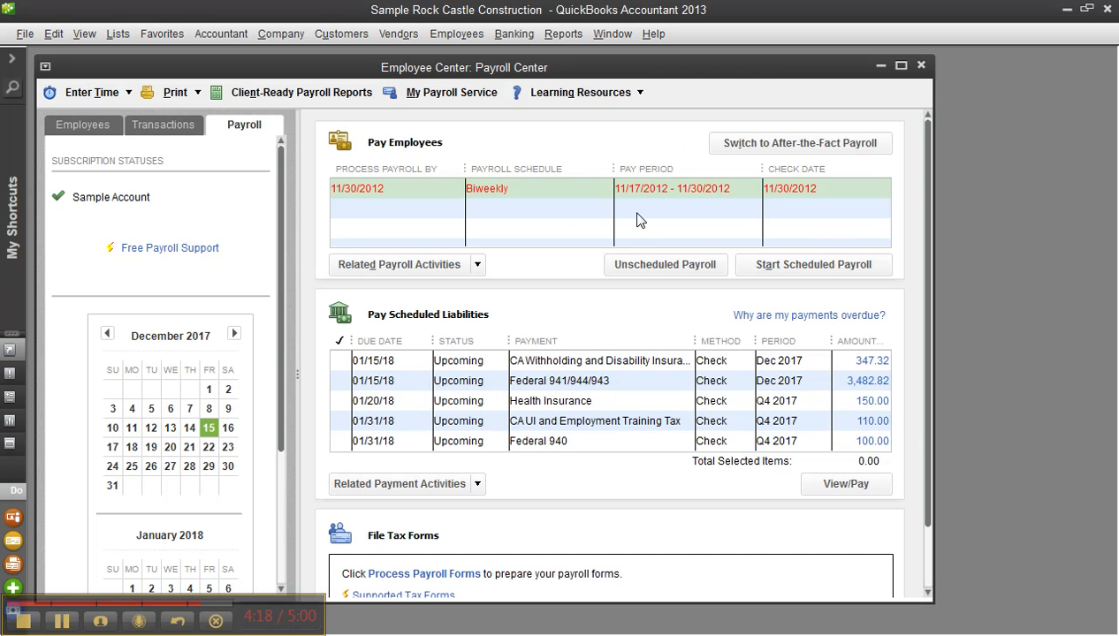
{"action": "double_click", "coordinate": [566, 189]}
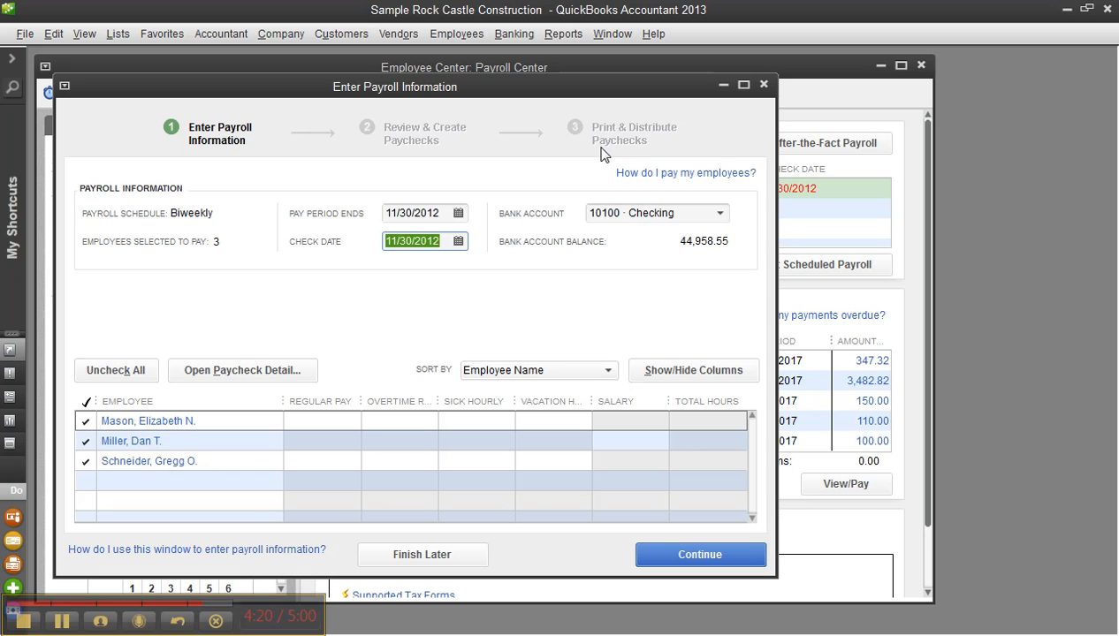
- Set the pay period end and check date to 12/31/2017, updating the hours worked for the new period
{"action": "left_click", "coordinate": [450, 215]}
{"action": "type", "text": "1"}
{"action": "type", "text": "2/31/2017"}
{"action": "key", "text": "Tab"}
{"action": "left_click", "coordinate": [524, 295]}
{"action": "type", "text": "12/31/2017"}
{"action": "key", "text": "Tab"}
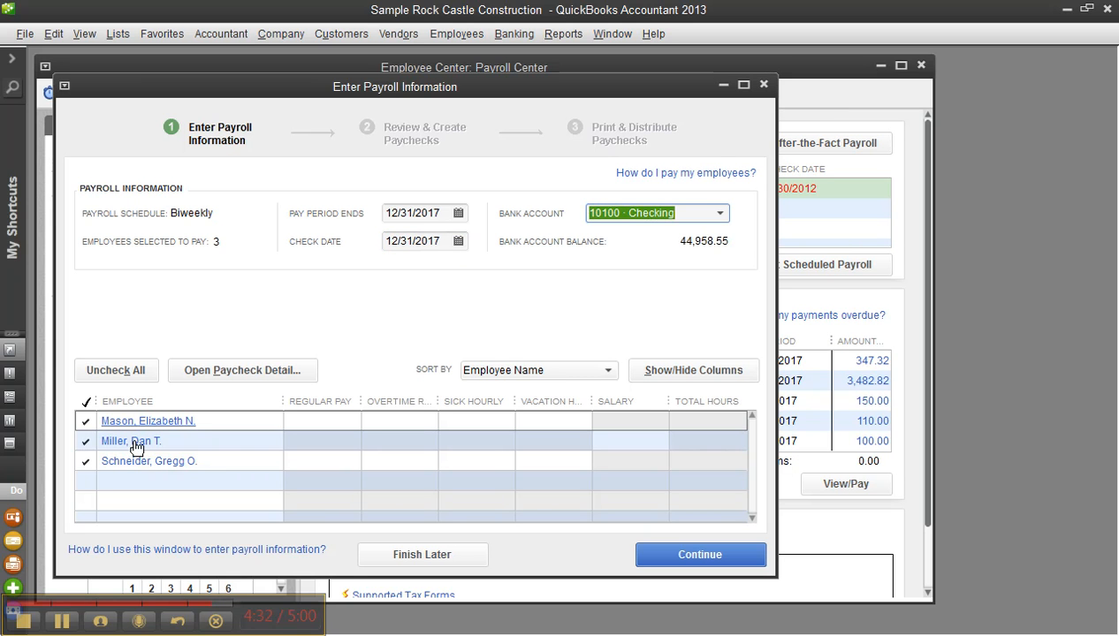
- Set the pay period end to 12/15/2017 and update the hours worked from time tracking
{"action": "left_click", "coordinate": [432, 212]}
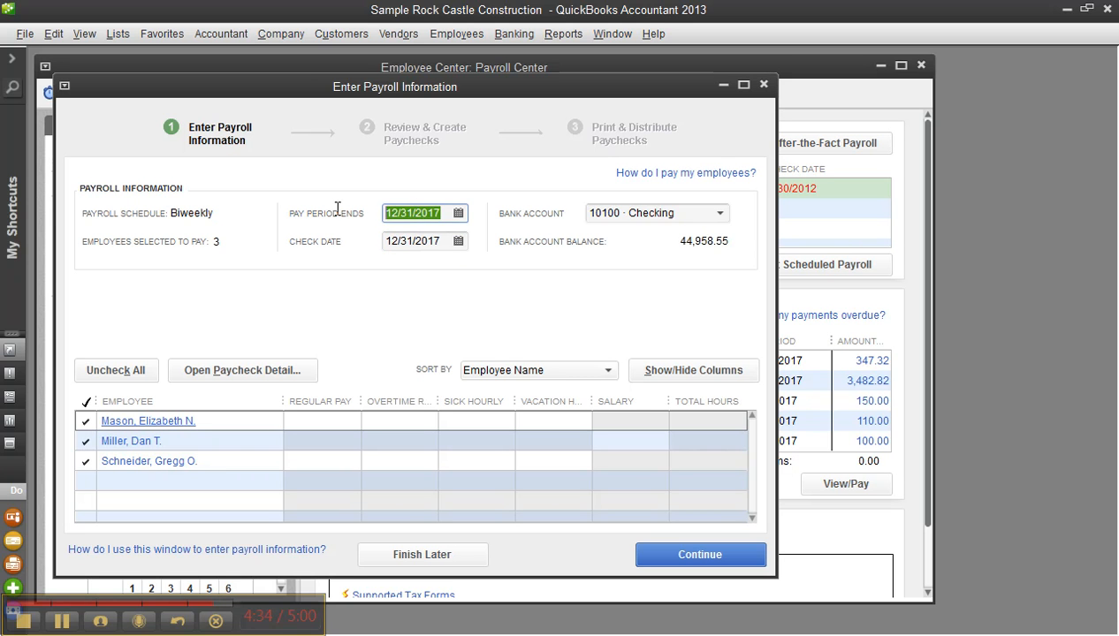
{"action": "type", "text": "12/15/17"}
{"action": "key", "text": "Tab"}
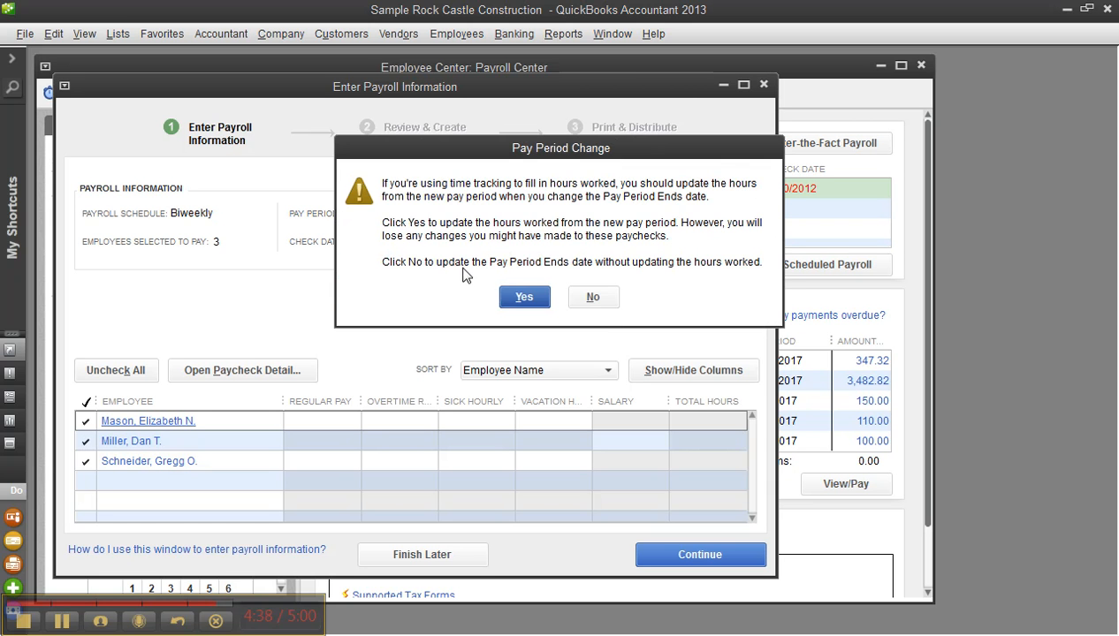
{"action": "key", "text": "Return"}
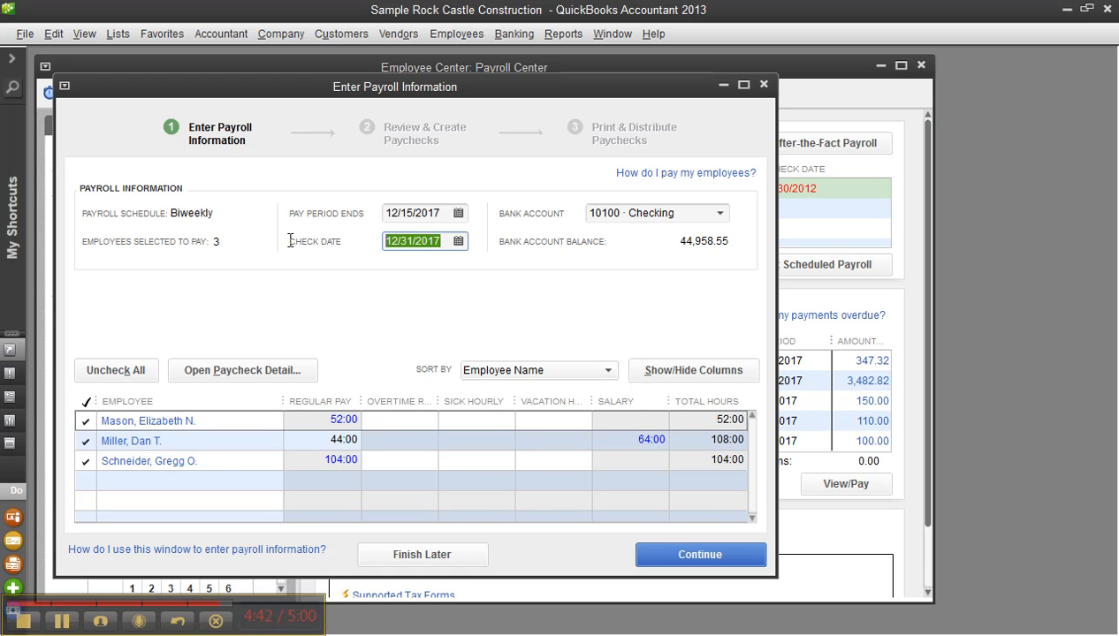
- Set the check date to 12/15/2017 and open the paycheck preview of the first employee in the list
{"action": "type", "text": "12/151/"}
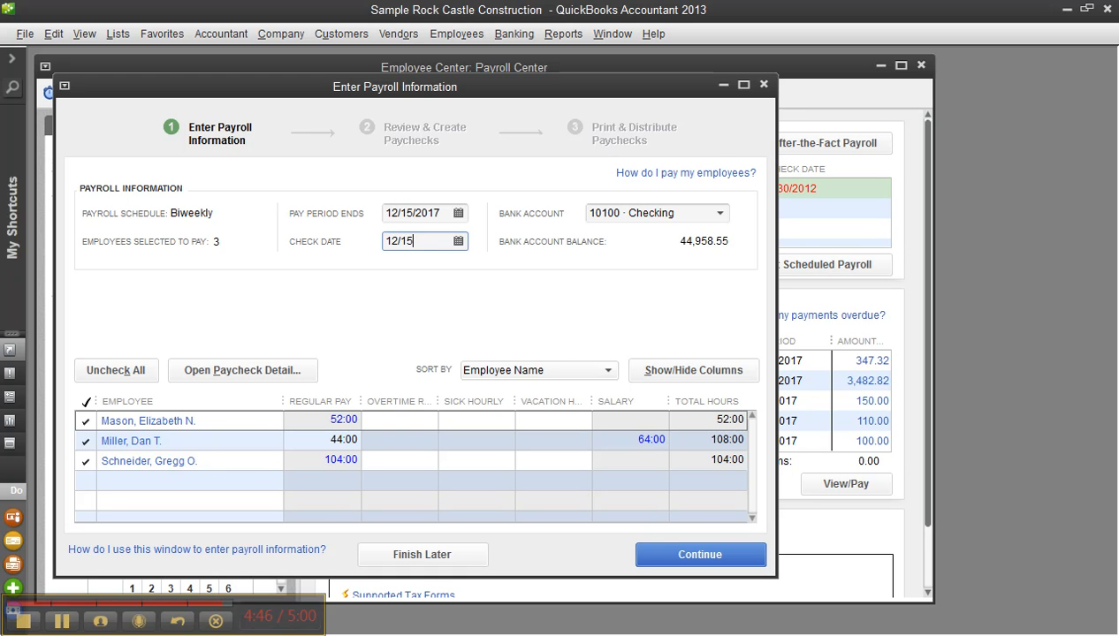
{"action": "key", "text": "Tab"}
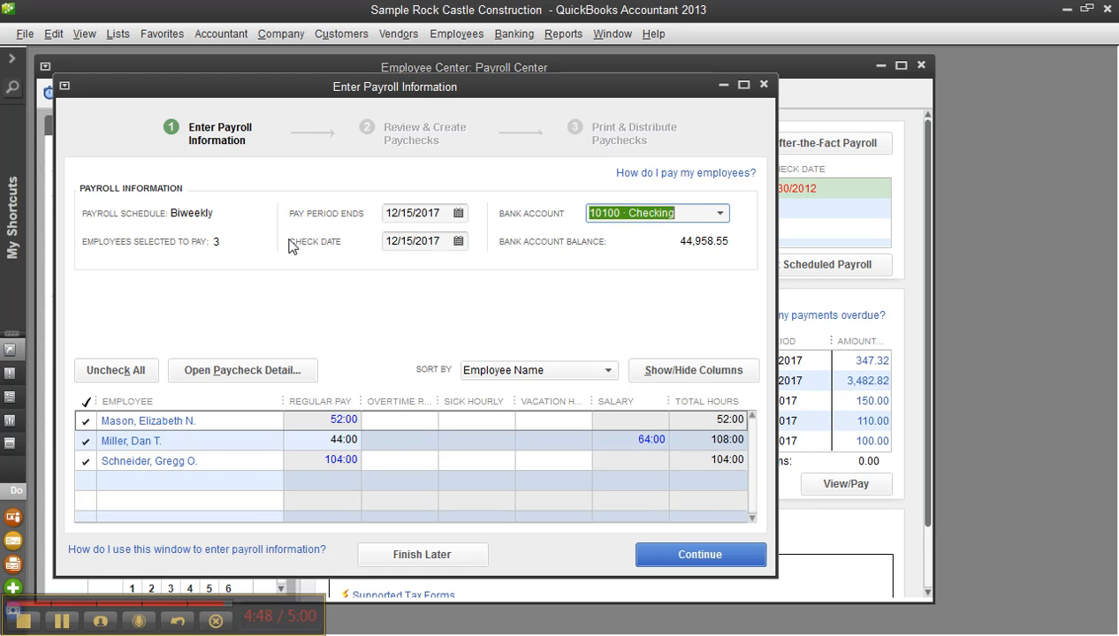
{"action": "left_click", "coordinate": [141, 422]}
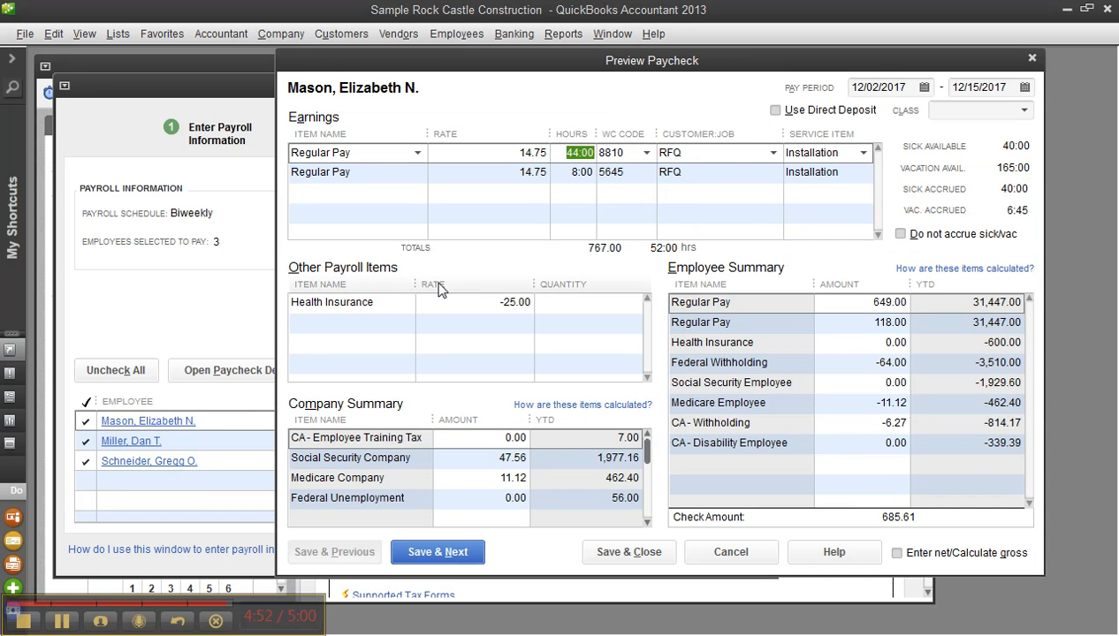